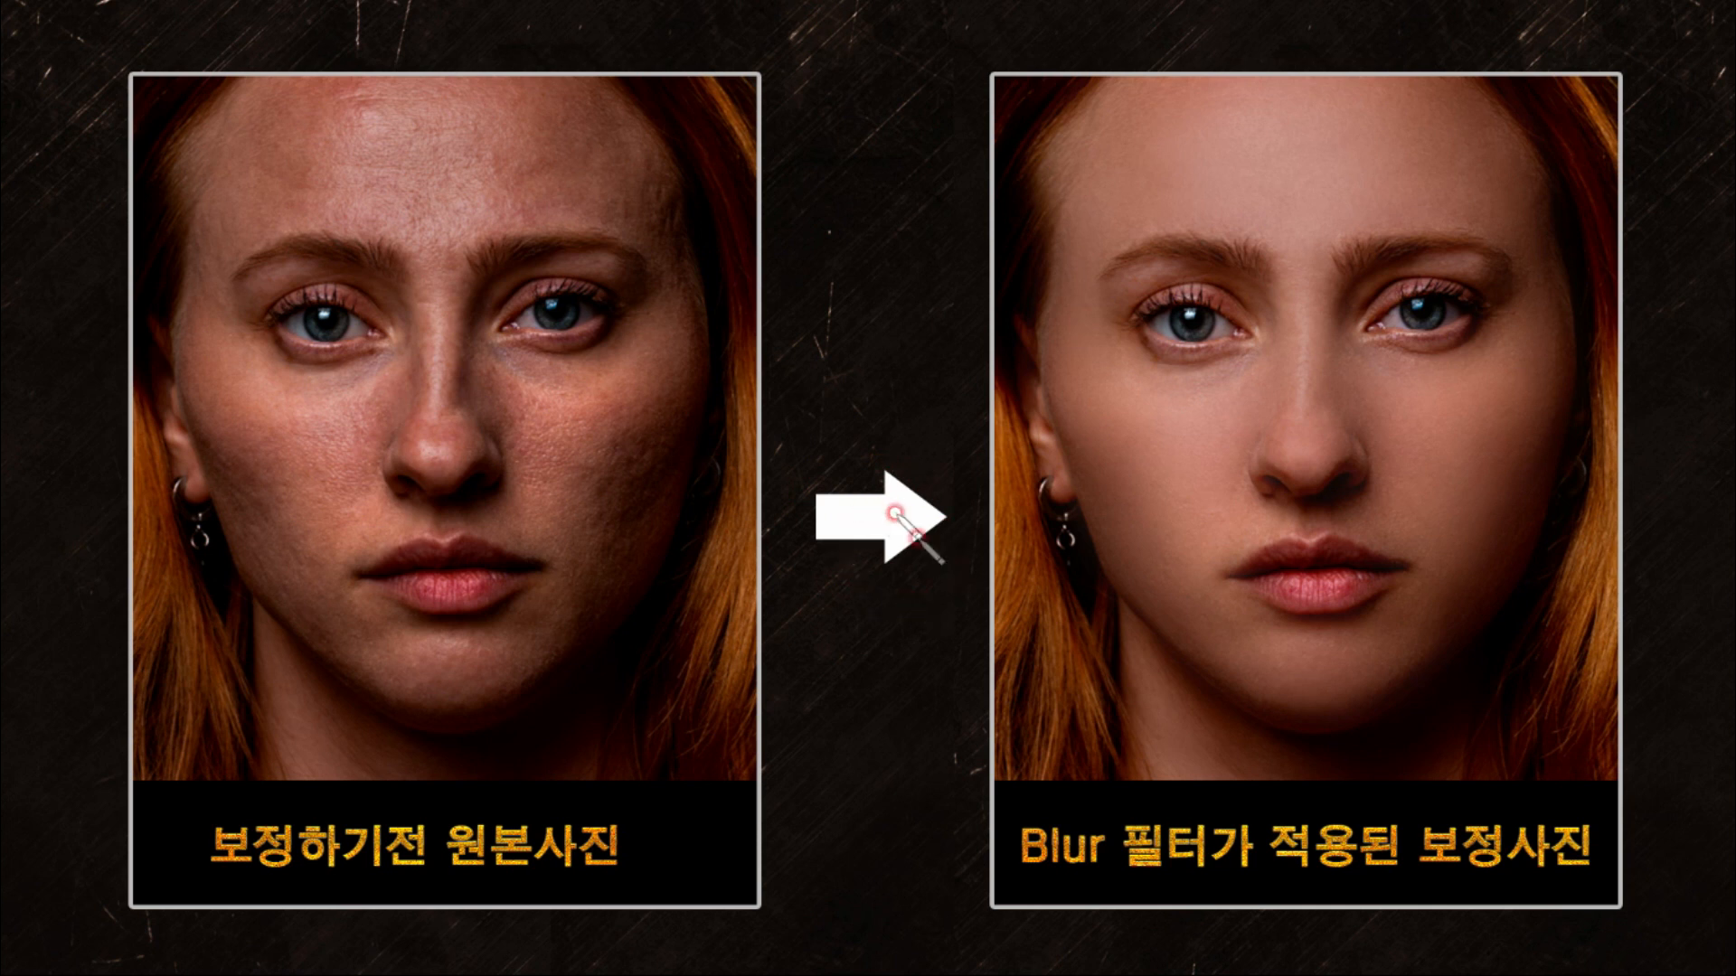
pyautogui.moveTo(1014, 808)
pyautogui.mouseDown()
pyautogui.moveTo(1254, 819)
pyautogui.moveTo(1267, 867)
pyautogui.moveTo(1024, 882)
pyautogui.moveTo(1043, 811)
pyautogui.moveTo(1247, 816)
pyautogui.mouseUp()
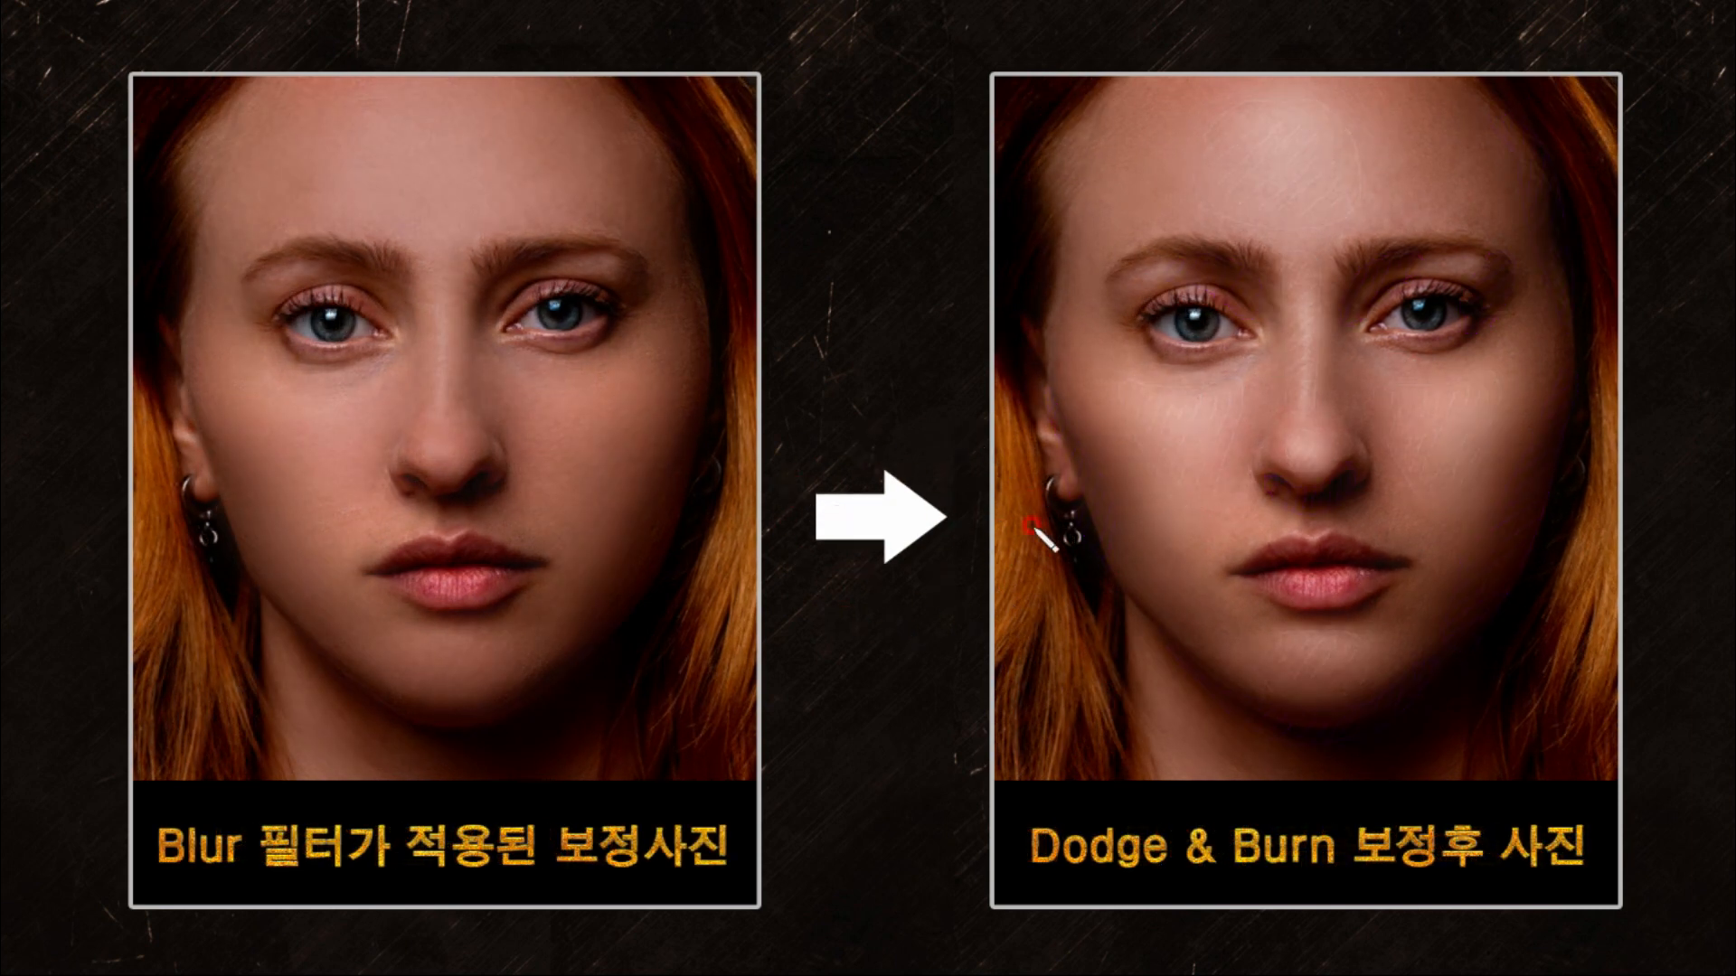
pyautogui.moveTo(1017, 868)
pyautogui.mouseDown()
pyautogui.moveTo(1027, 825)
pyautogui.moveTo(1356, 833)
pyautogui.moveTo(1054, 899)
pyautogui.moveTo(1162, 821)
pyautogui.moveTo(1365, 886)
pyautogui.moveTo(1012, 881)
pyautogui.moveTo(1311, 816)
pyautogui.moveTo(1278, 882)
pyautogui.moveTo(1014, 876)
pyautogui.moveTo(1329, 818)
pyautogui.moveTo(1221, 880)
pyautogui.moveTo(1009, 822)
pyautogui.mouseUp()
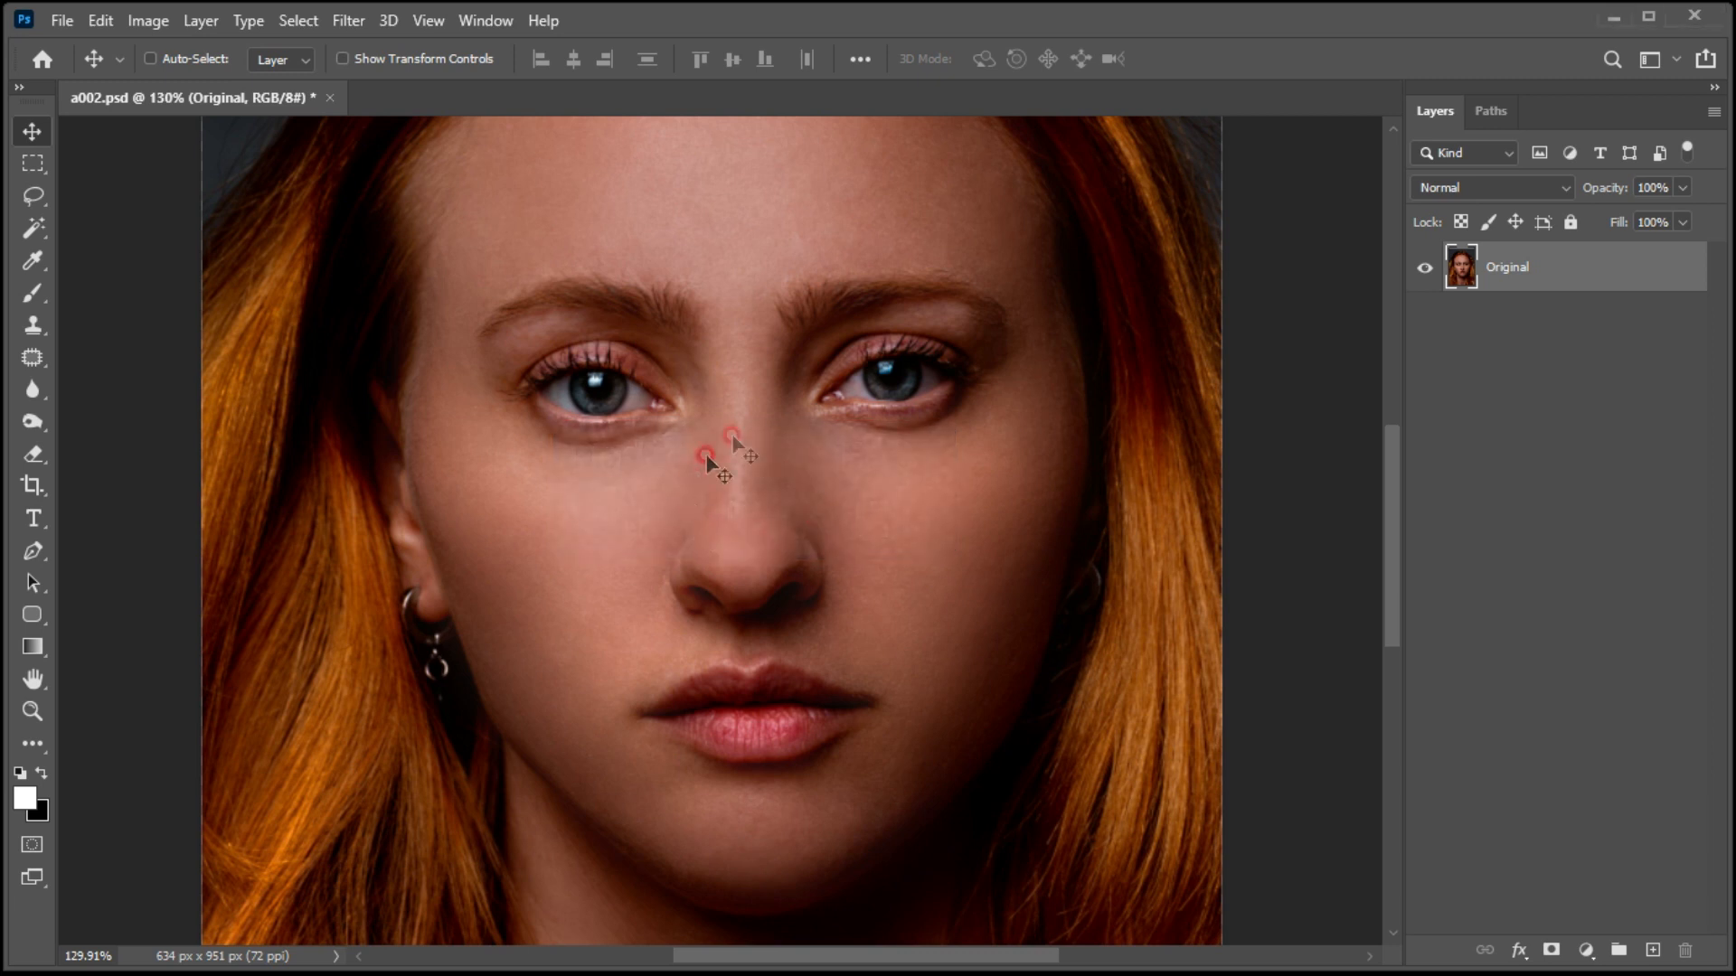
# Step: Fill a new layer above the Original layer with 50% Gray and set its blend mode to Soft Light
pyautogui.click(1653, 950)
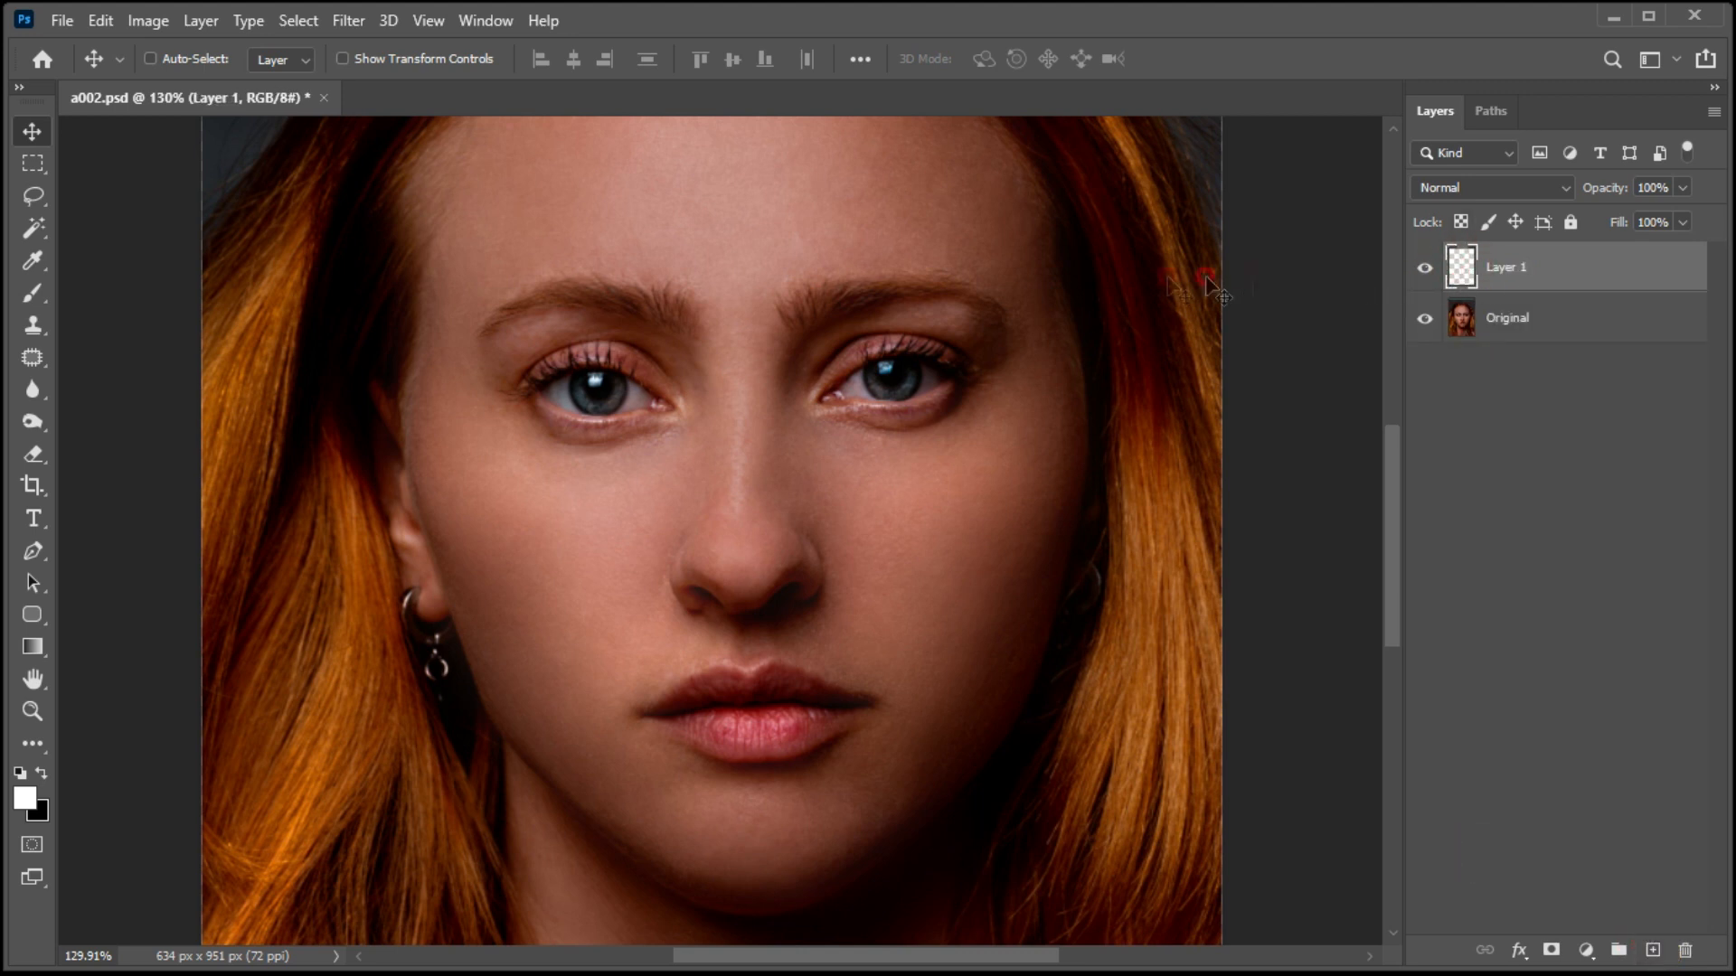
pyautogui.click(96, 22)
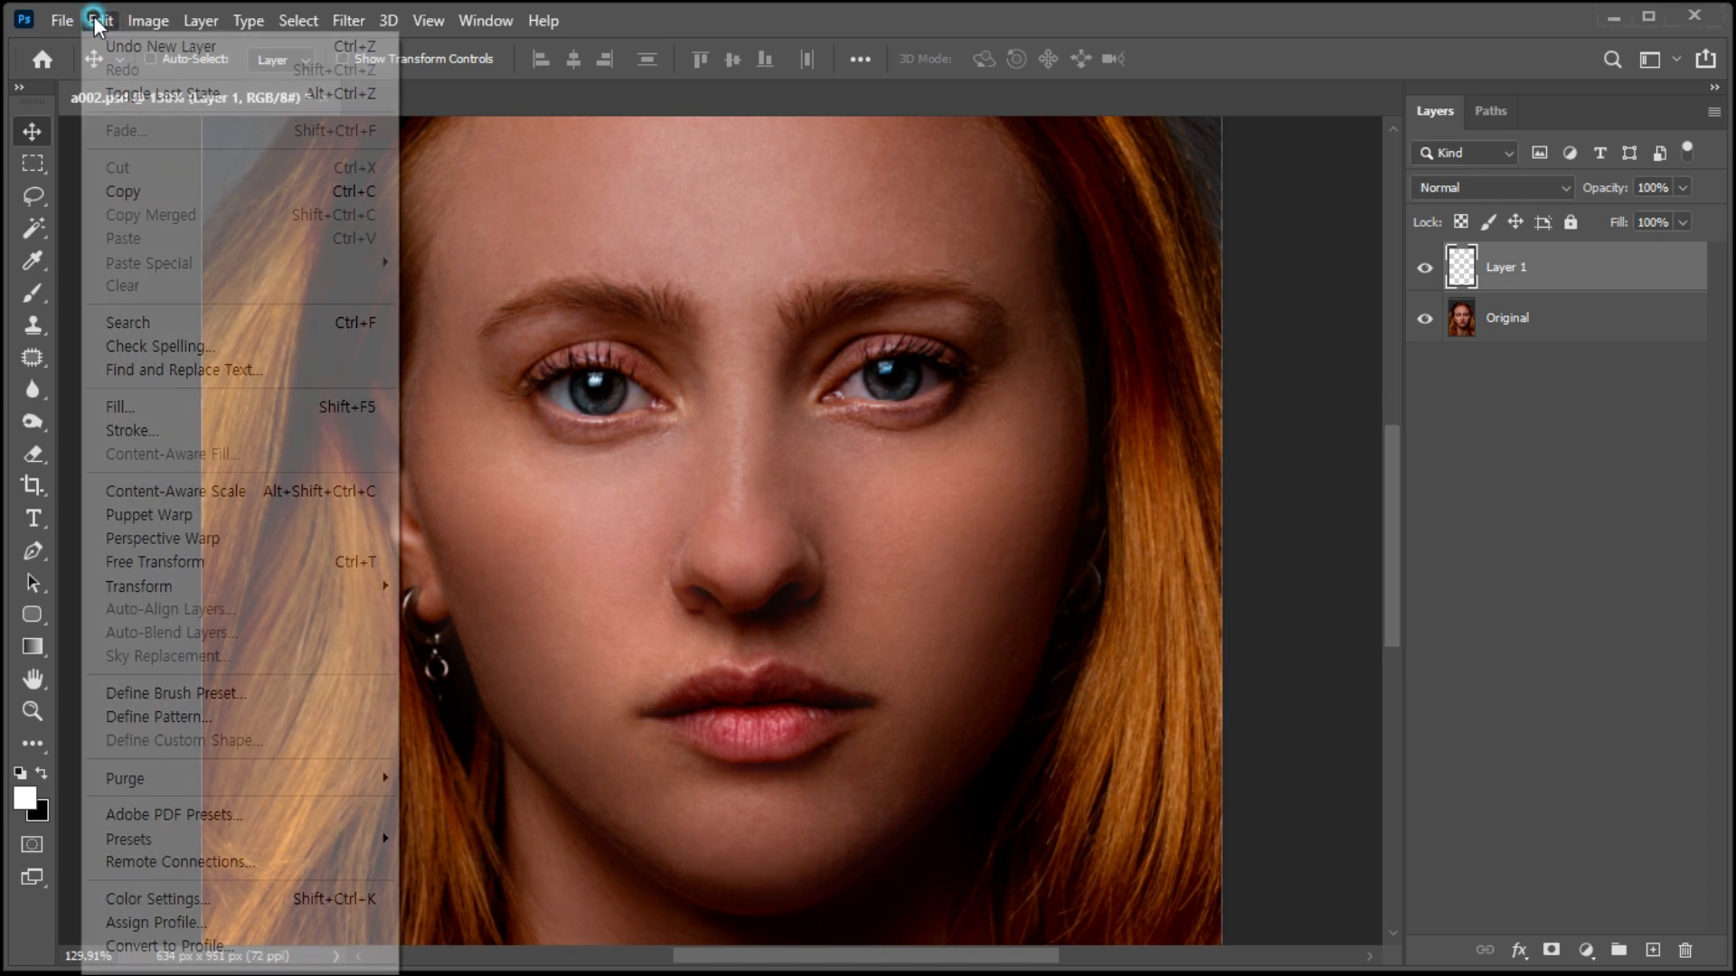
pyautogui.click(159, 406)
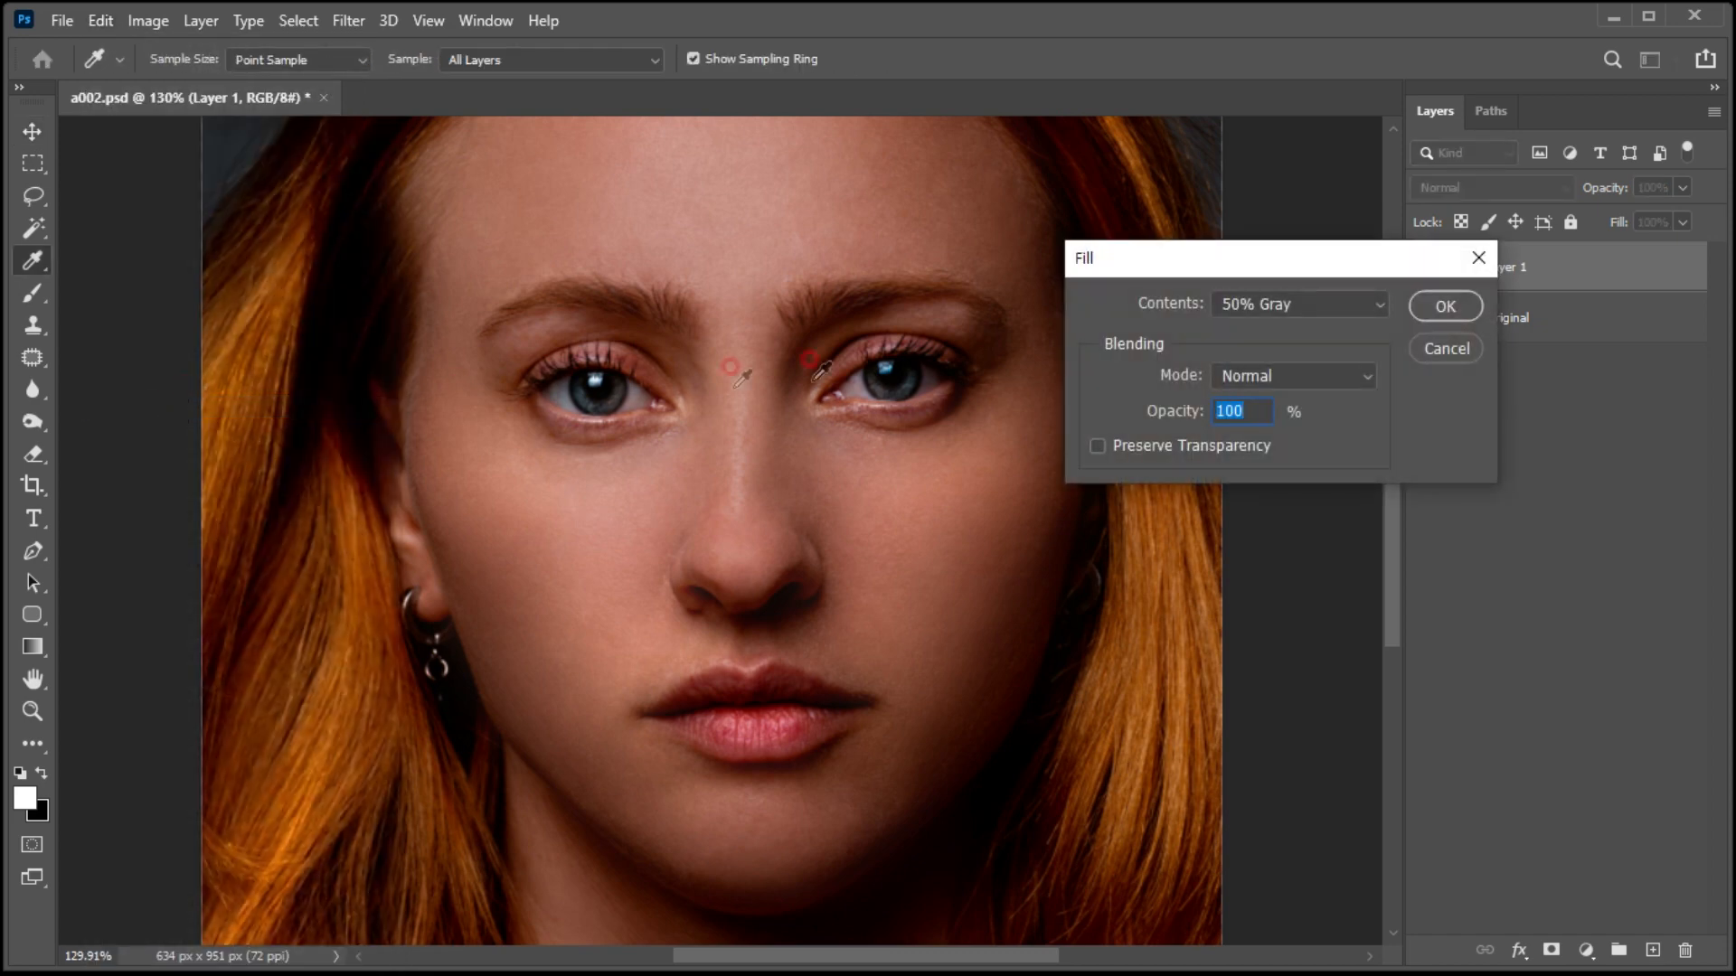
pyautogui.moveTo(1163, 265); pyautogui.dragTo(1065, 281)
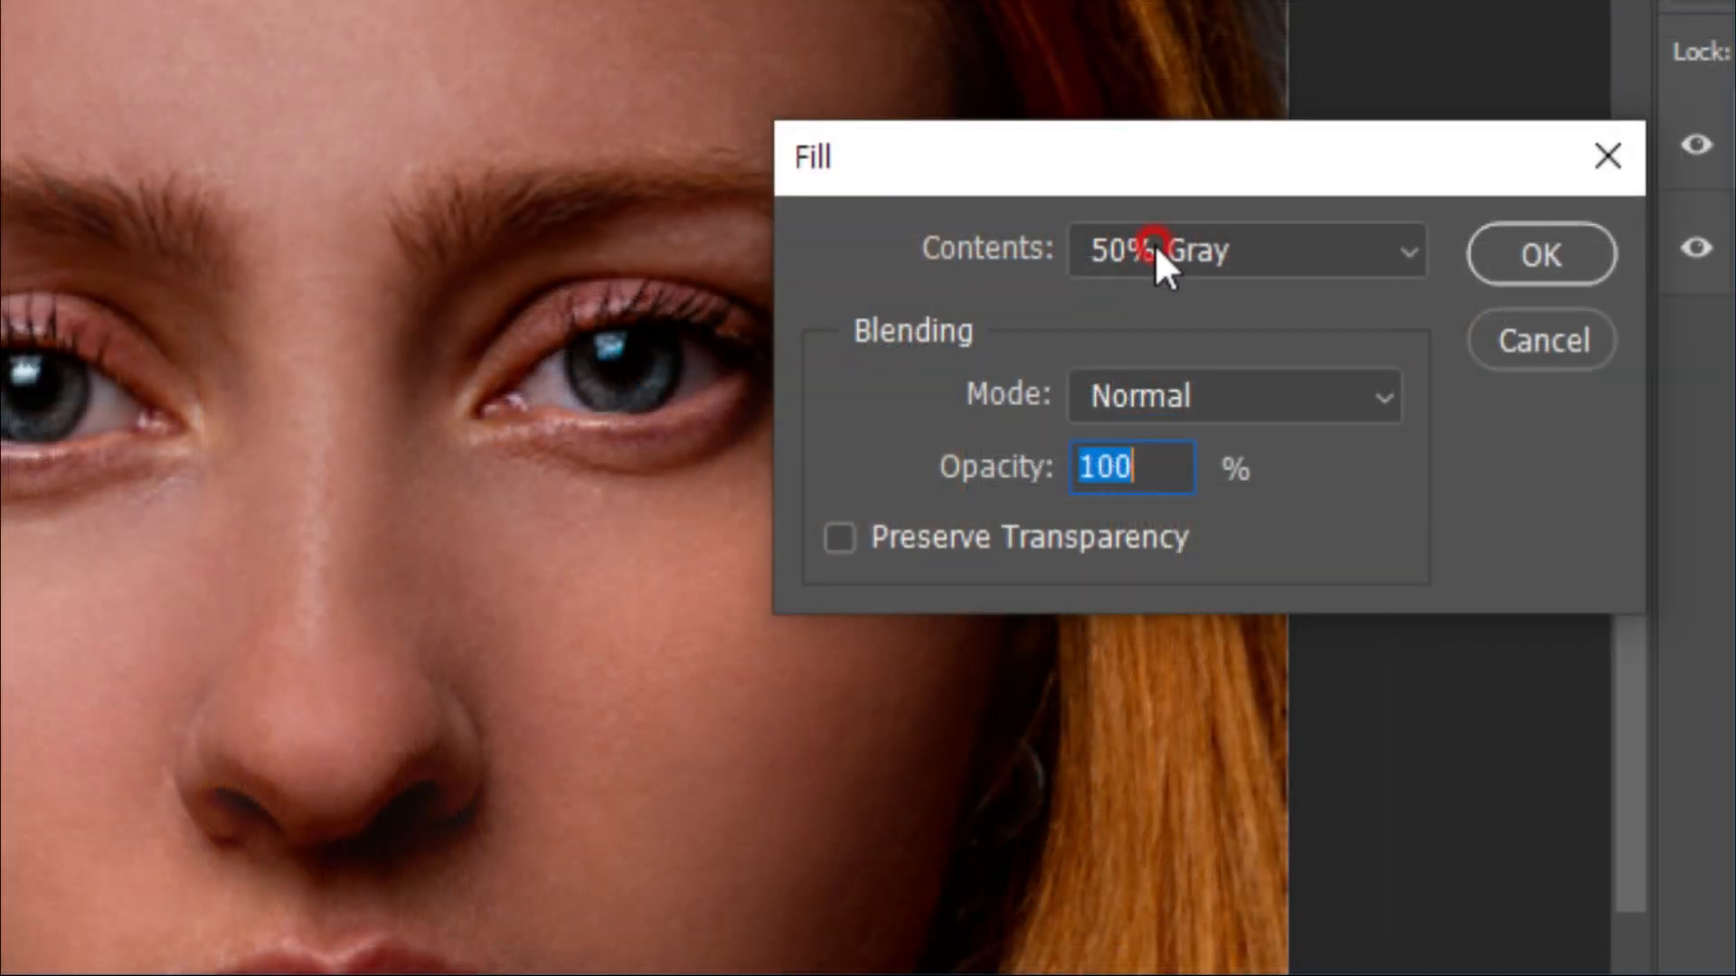
pyautogui.click(1155, 319)
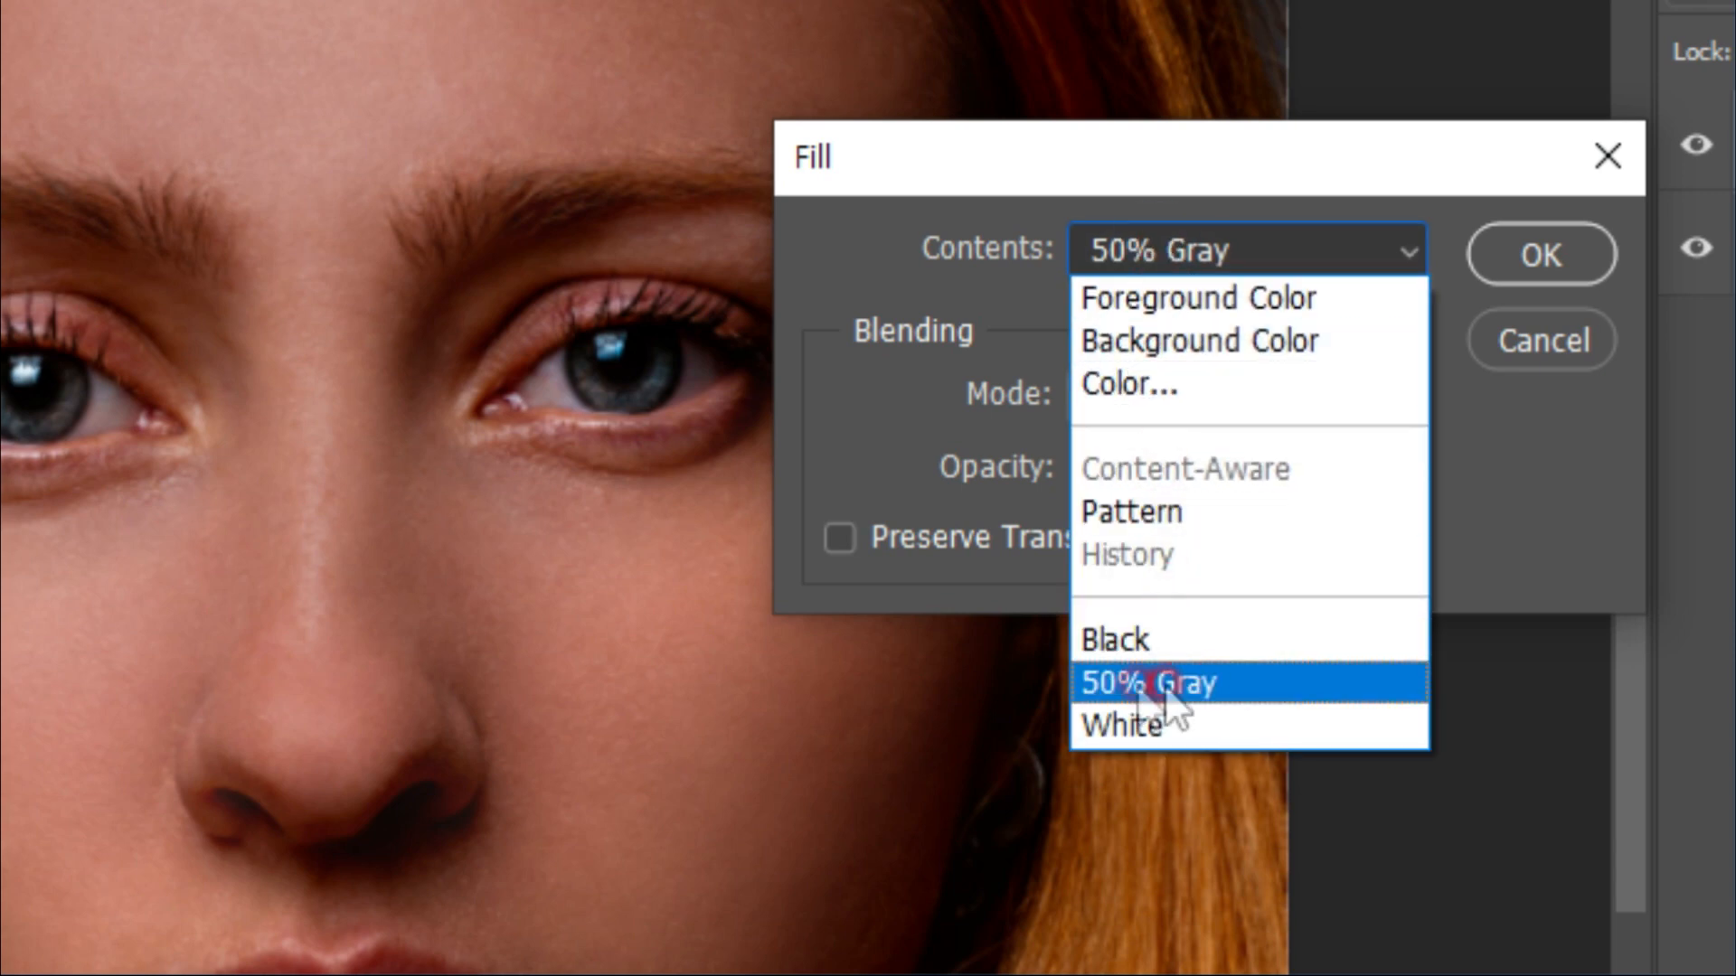
pyautogui.click(1181, 684)
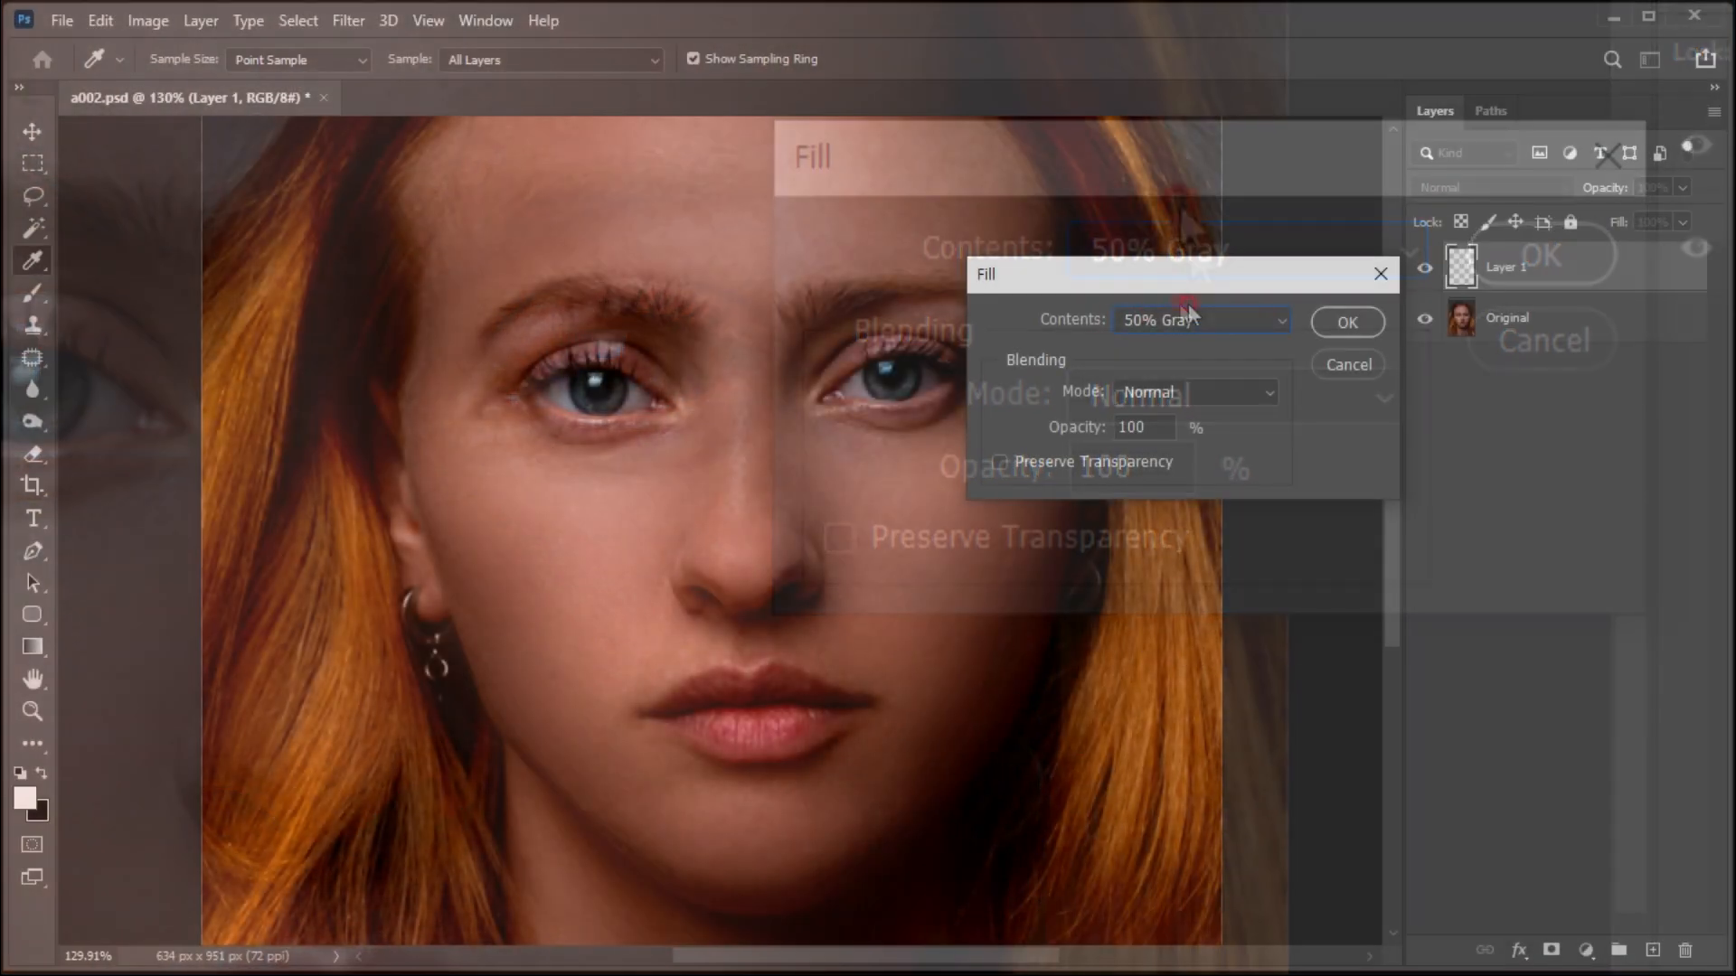
pyautogui.click(1541, 262)
pyautogui.press('v')
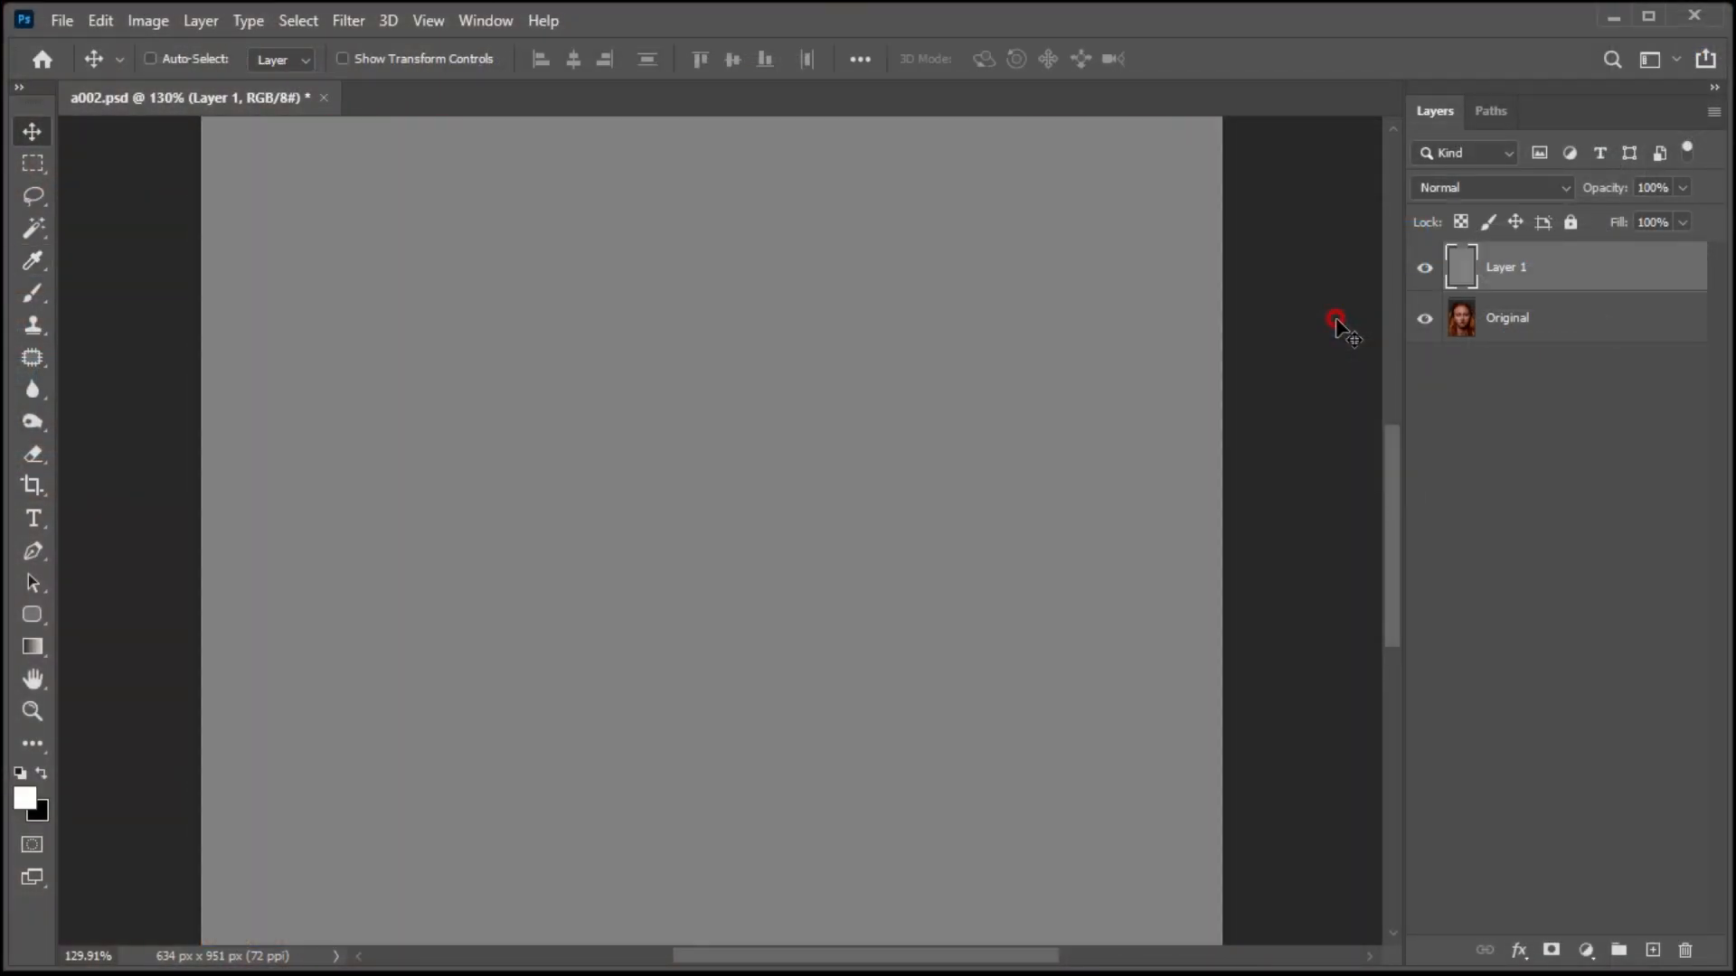
pyautogui.click(1446, 188)
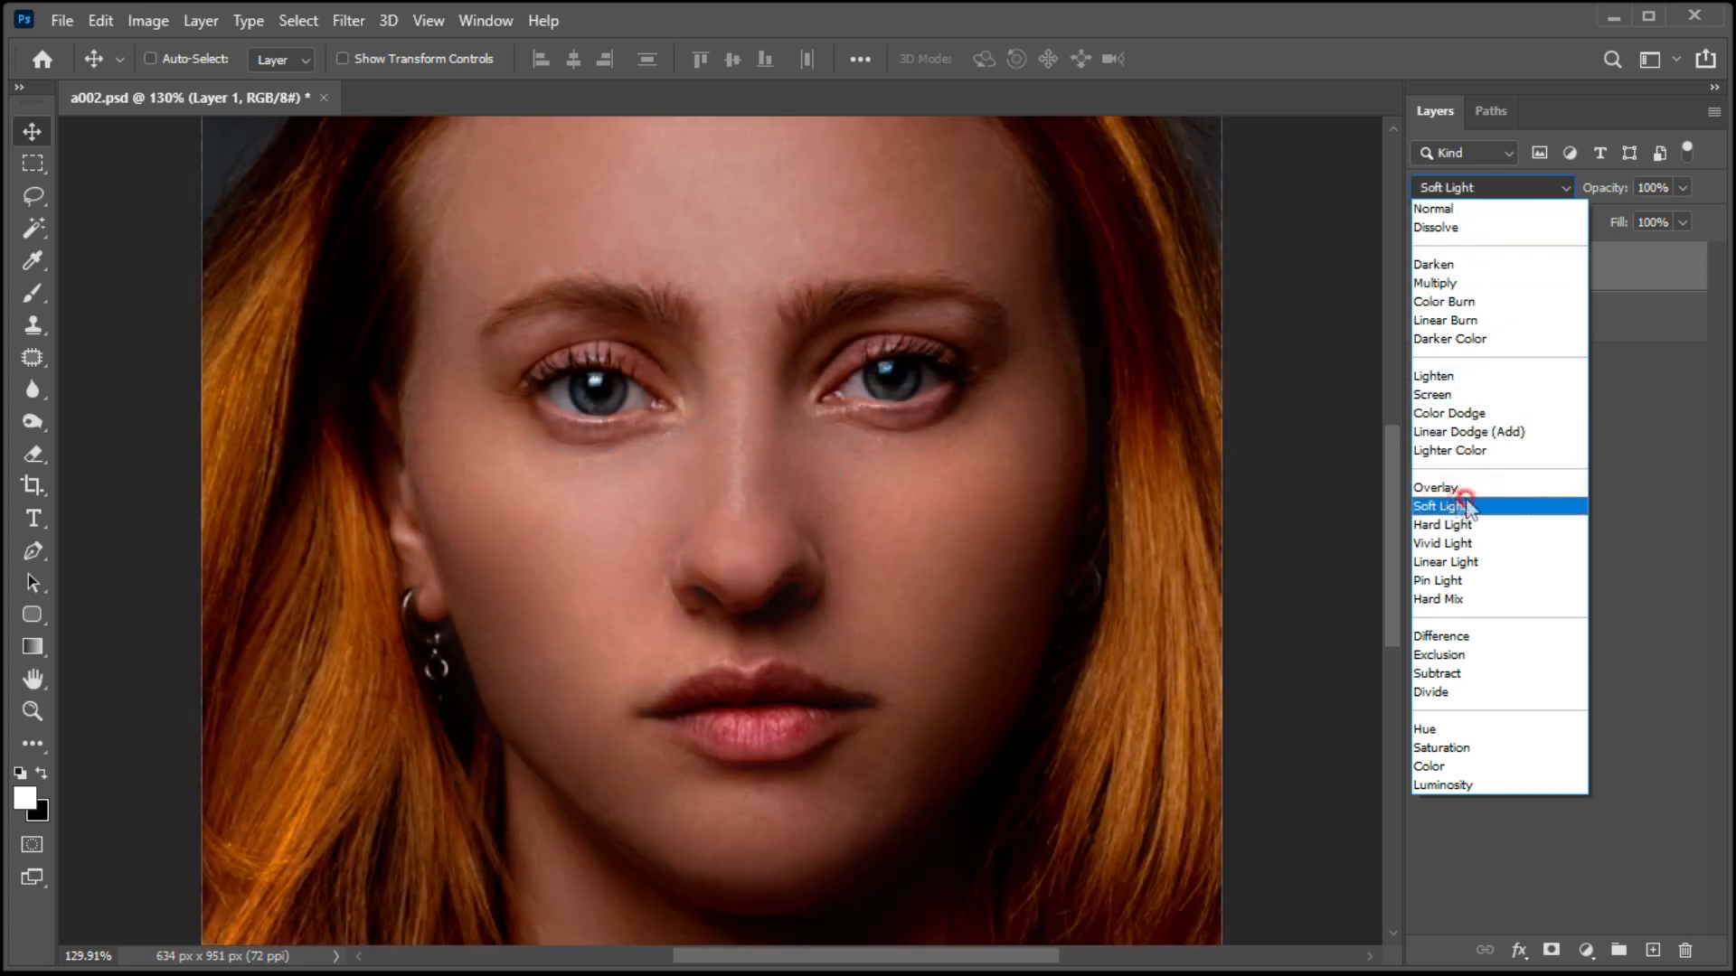
pyautogui.click(1465, 505)
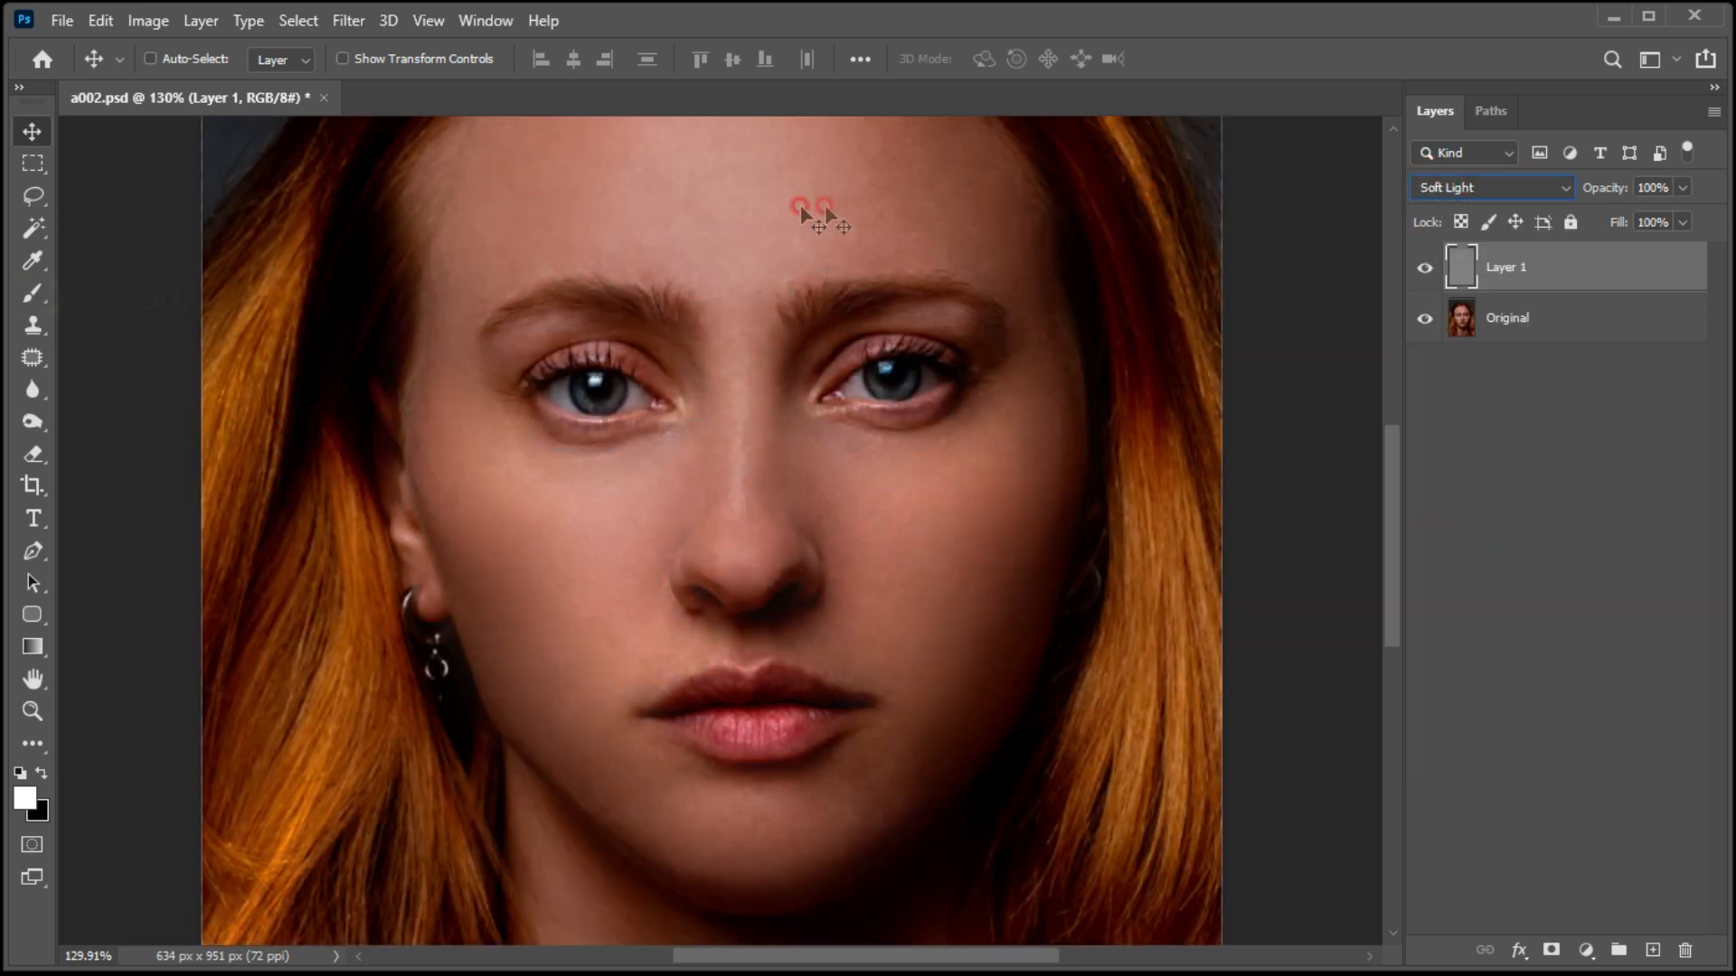
# Step: Brighten the centre of the forehead on the gray layer with a large soft white Brush at 5% opacity
pyautogui.click(31, 294)
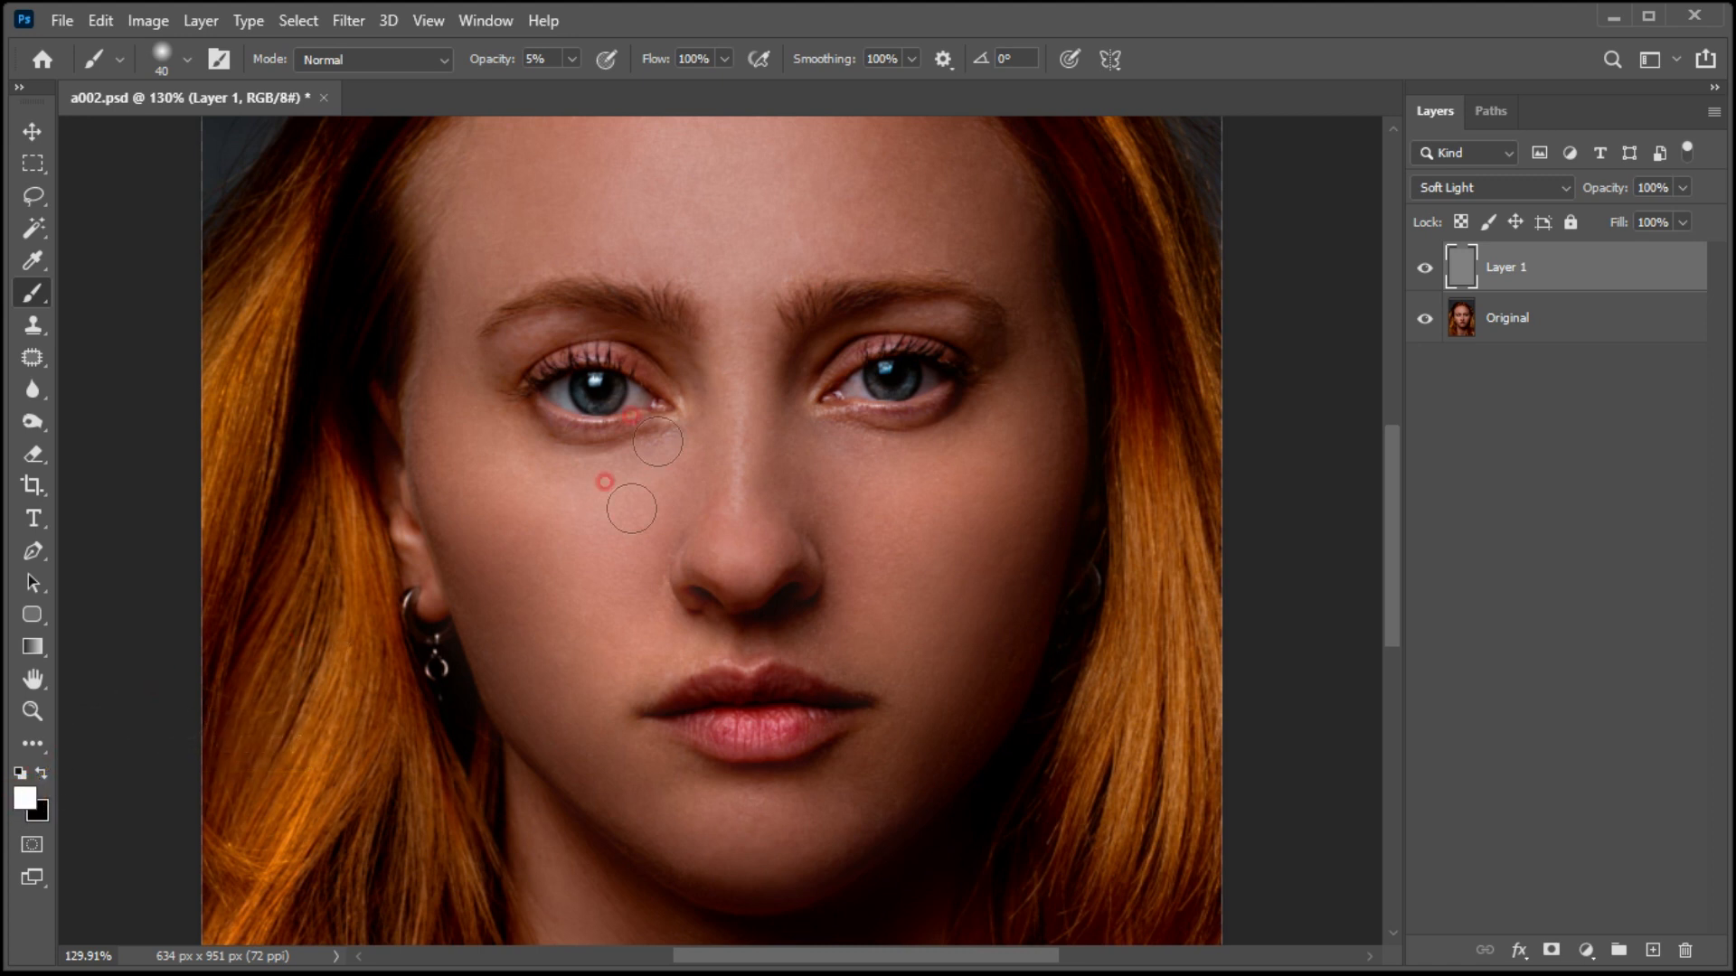
pyautogui.press(']')
pyautogui.press(']')
pyautogui.press(']')
pyautogui.press(']')
pyautogui.press(']')
pyautogui.press(']')
pyautogui.moveTo(750, 197)
pyautogui.mouseDown()
pyautogui.moveTo(685, 194)
pyautogui.moveTo(892, 167)
pyautogui.moveTo(571, 217)
pyautogui.moveTo(665, 173)
pyautogui.moveTo(736, 226)
pyautogui.mouseUp()
pyautogui.press('[')
pyautogui.press('[')
pyautogui.press('[')
pyautogui.press('[')
pyautogui.press('[')
pyautogui.press('[')
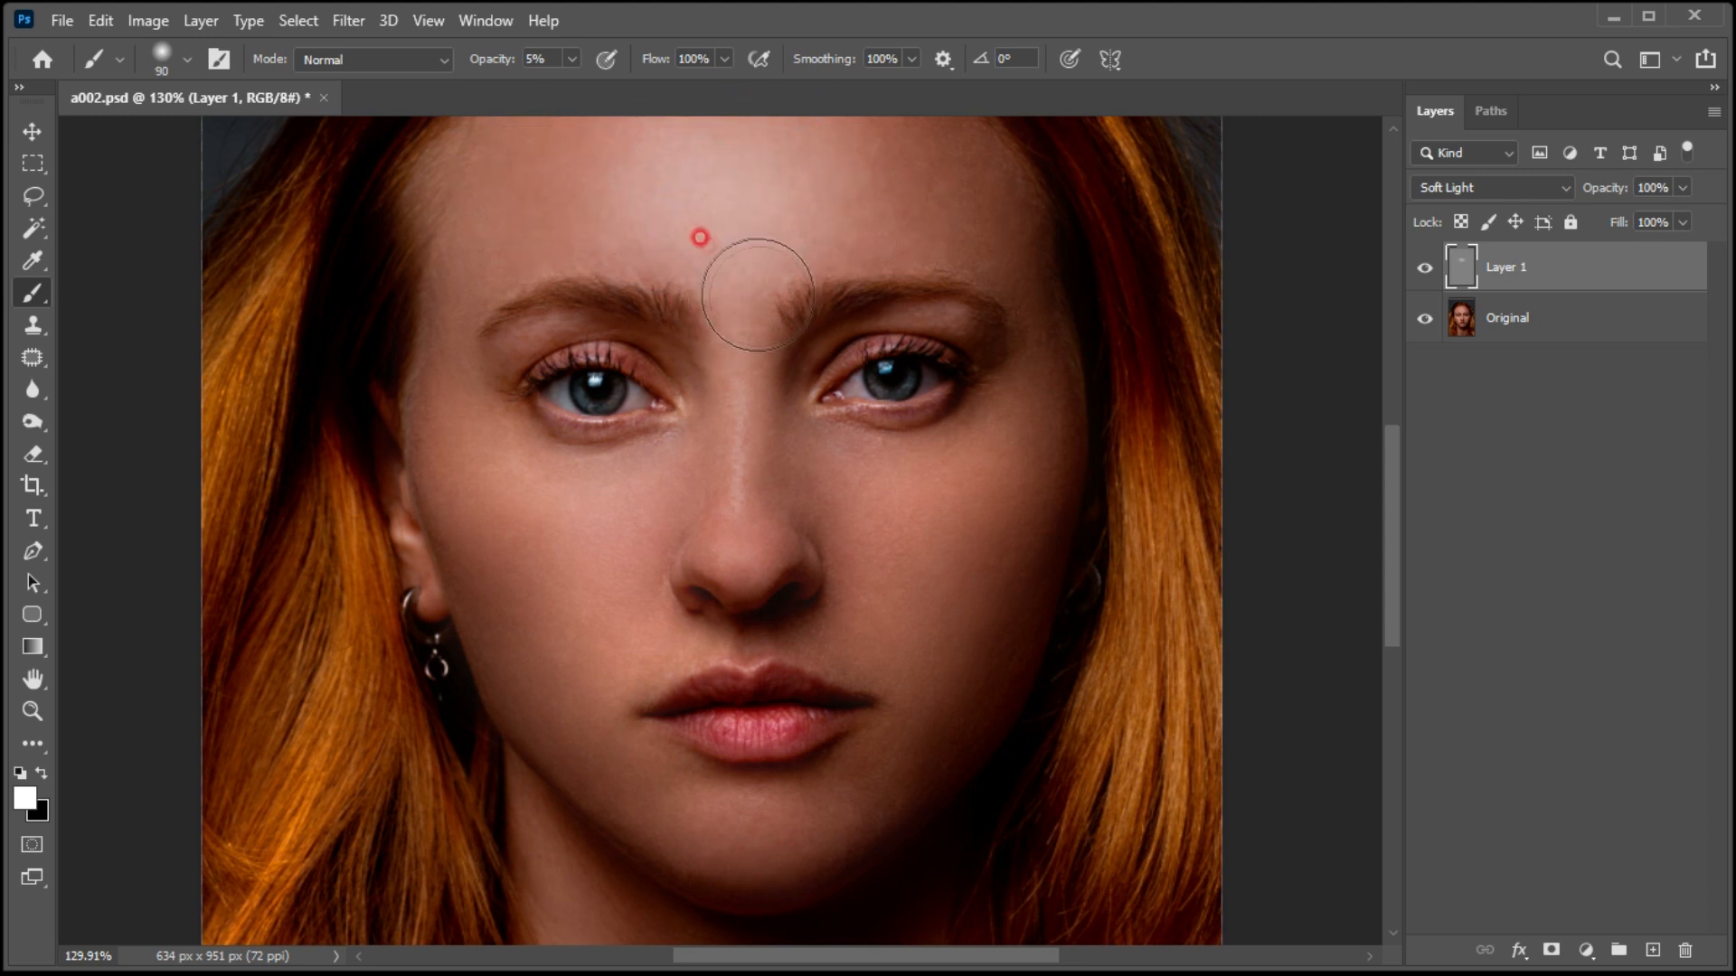
pyautogui.press('[')
# Step: Brighten both cheeks below the eyes with soft white brush strokes on the gray layer
pyautogui.press(']')
pyautogui.press(']')
pyautogui.press(']')
pyautogui.press(']')
pyautogui.moveTo(877, 527); pyautogui.dragTo(924, 649)
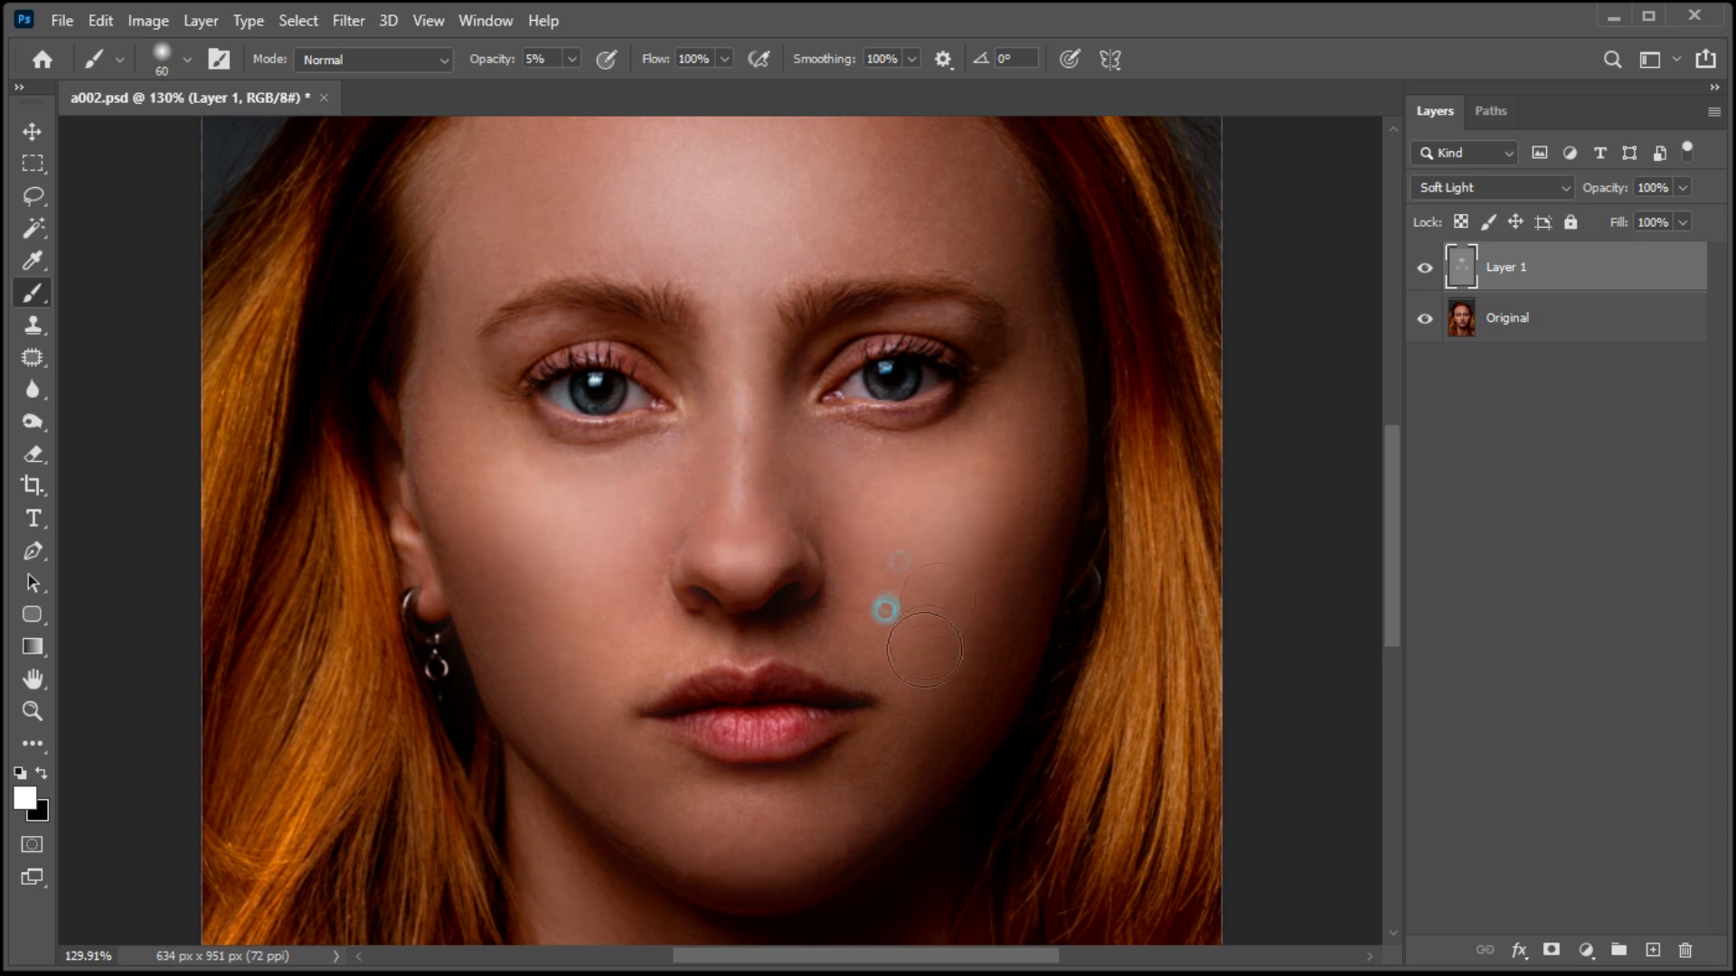
pyautogui.moveTo(988, 464); pyautogui.dragTo(1000, 418)
# Step: Brighten the skin under the eyebrows and beneath both eyes using progressively smaller white brush strokes
pyautogui.press('[')
pyautogui.press('[')
pyautogui.moveTo(941, 336); pyautogui.dragTo(873, 328)
pyautogui.press('[')
pyautogui.press('[')
pyautogui.moveTo(520, 363)
pyautogui.mouseDown()
pyautogui.moveTo(672, 389)
pyautogui.moveTo(635, 439)
pyautogui.mouseUp()
pyautogui.press('[')
pyautogui.press('[')
pyautogui.press('[')
pyautogui.press('[')
pyautogui.moveTo(806, 423); pyautogui.dragTo(889, 429)
pyautogui.moveTo(960, 315); pyautogui.dragTo(882, 333)
# Step: Enlarge the white brush and build up the highlights over the outer and lower parts of both cheeks
pyautogui.press(']')
pyautogui.press(']')
pyautogui.press(']')
pyautogui.press(']')
pyautogui.press(']')
pyautogui.press(']')
pyautogui.press(']')
pyautogui.press(']')
pyautogui.press(']')
pyautogui.moveTo(996, 501); pyautogui.dragTo(931, 640)
pyautogui.moveTo(868, 562); pyautogui.dragTo(949, 655)
pyautogui.moveTo(576, 590); pyautogui.dragTo(529, 498)
# Step: Brighten the lower lip and the chin with a smaller white brush
pyautogui.press('[')
pyautogui.press('[')
pyautogui.press('[')
pyautogui.moveTo(705, 714)
pyautogui.mouseDown()
pyautogui.moveTo(767, 667)
pyautogui.moveTo(657, 725)
pyautogui.moveTo(798, 725)
pyautogui.mouseUp()
pyautogui.moveTo(726, 811)
pyautogui.mouseDown()
pyautogui.moveTo(787, 832)
pyautogui.moveTo(719, 766)
pyautogui.mouseUp()
# Step: Strengthen the highlight on the cheek farthest from the visible earring with a white brush of size 90
pyautogui.press(']')
pyautogui.press(']')
pyautogui.press(']')
pyautogui.press(']')
pyautogui.press(']')
pyautogui.press(']')
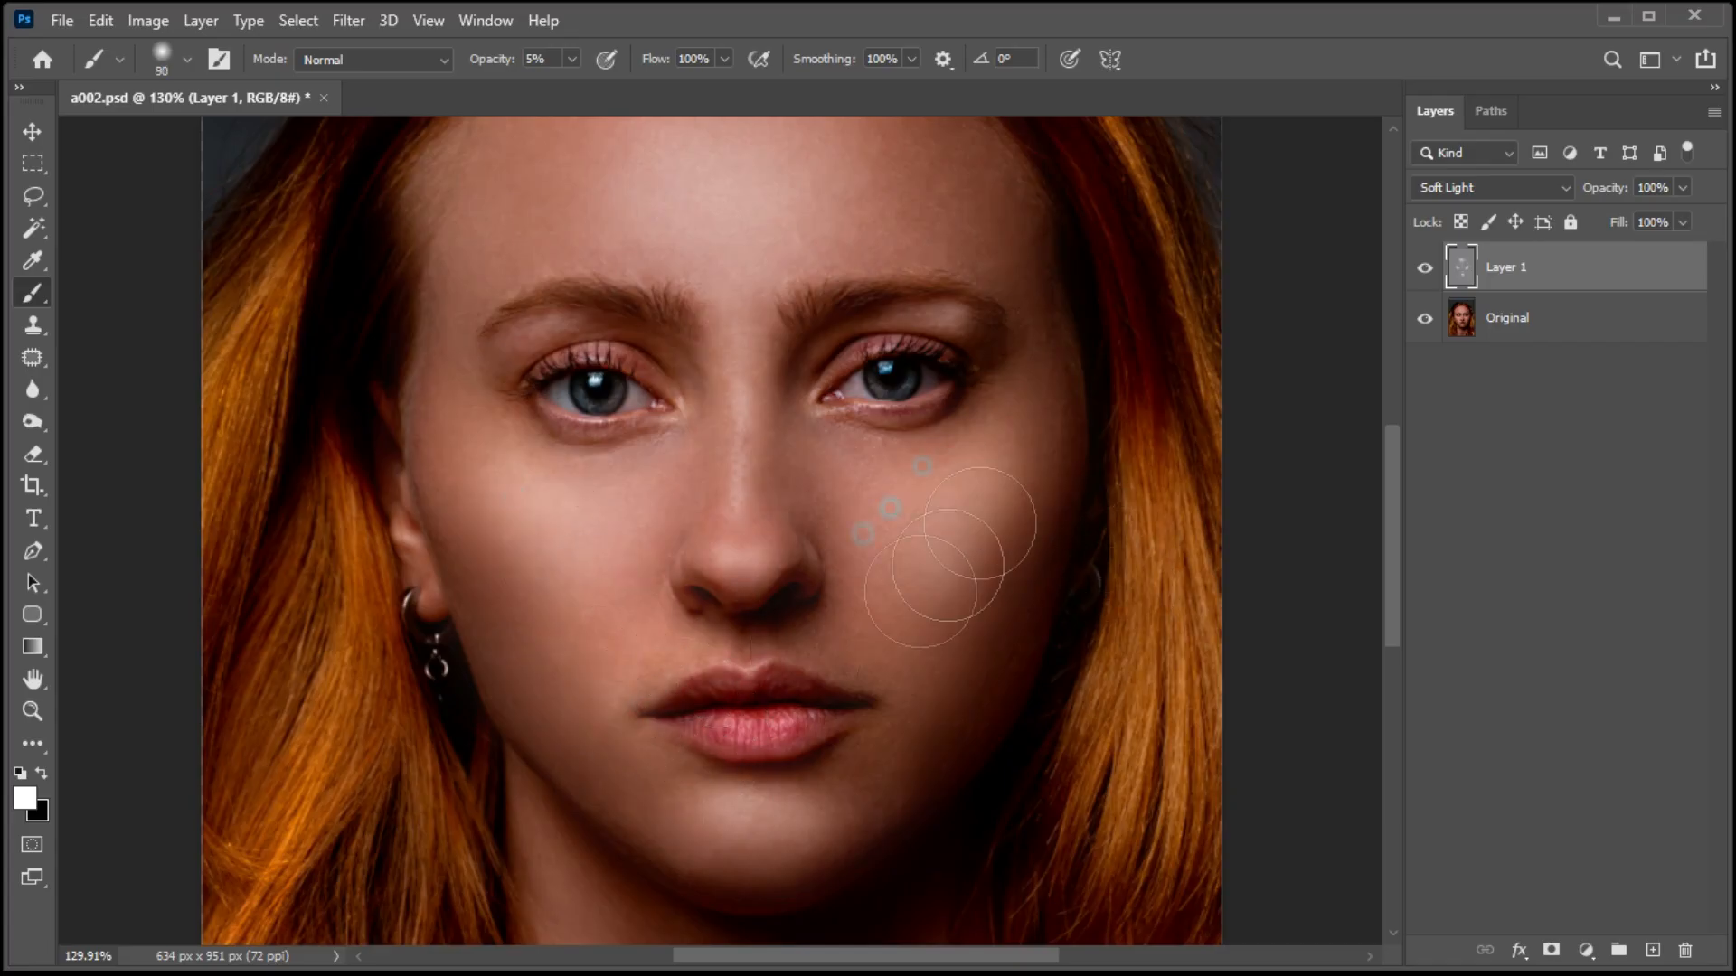
# Step: Brighten the bridge of the nose with a white brush reduced to about size 30
pyautogui.press('[')
pyautogui.press('[')
pyautogui.press('[')
pyautogui.press('[')
pyautogui.press('[')
pyautogui.press('[')
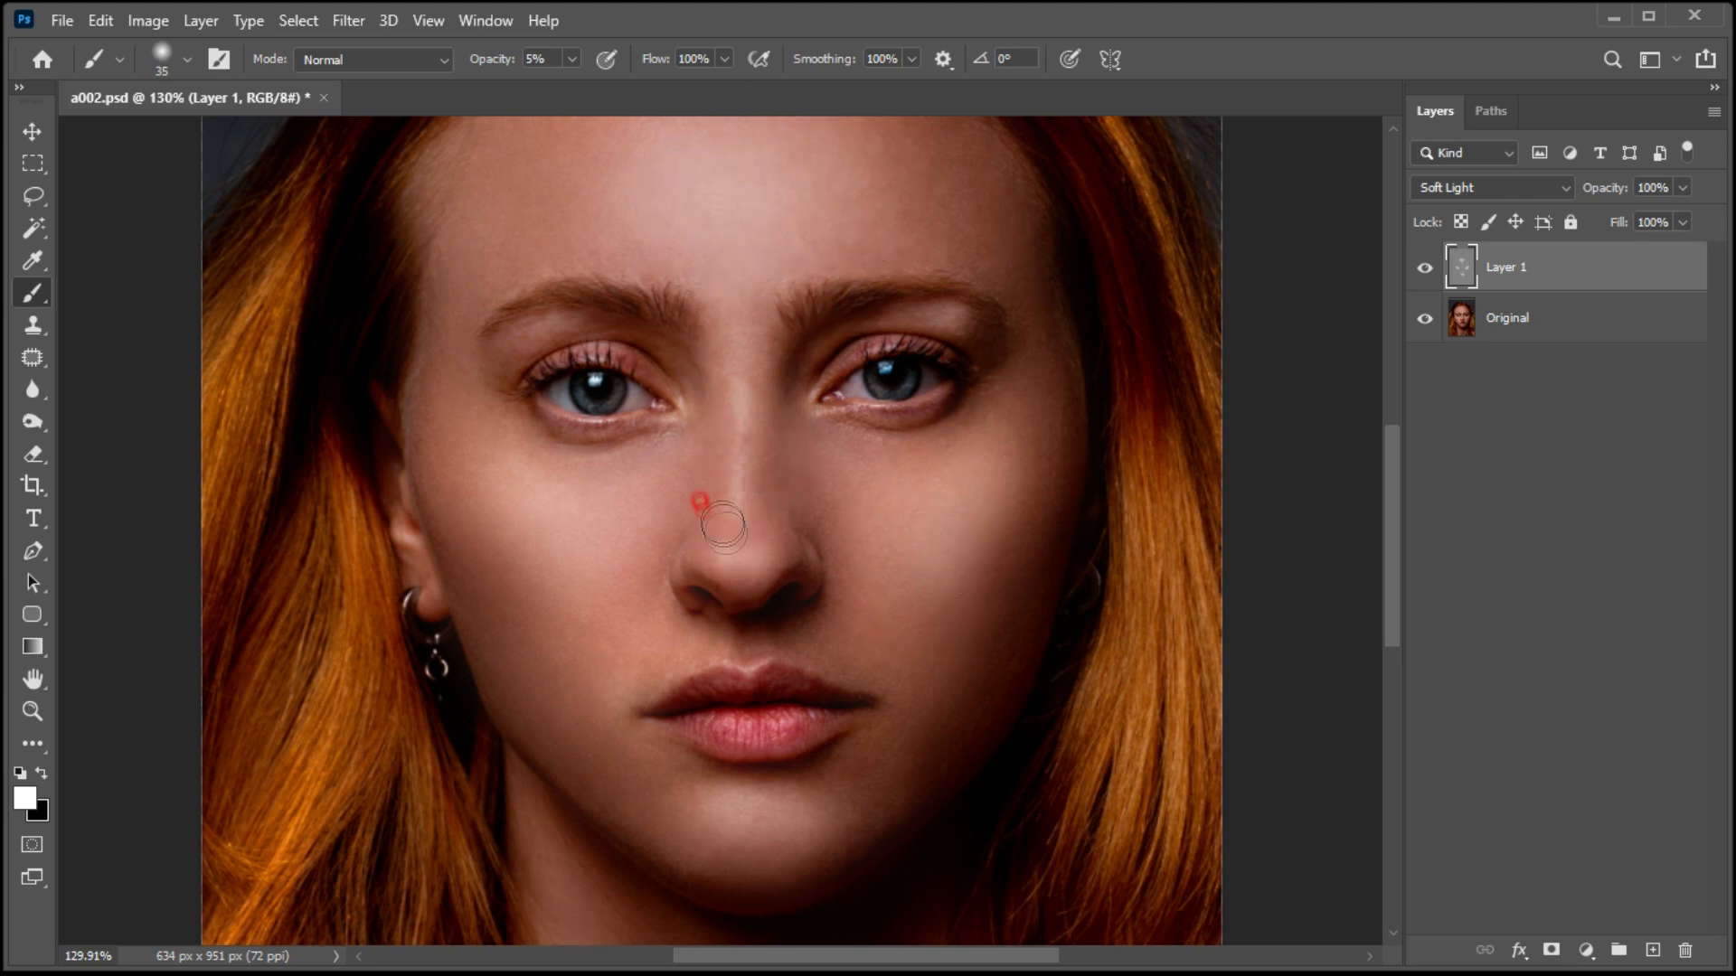
pyautogui.moveTo(744, 424)
pyautogui.mouseDown()
pyautogui.moveTo(780, 579)
pyautogui.moveTo(773, 470)
pyautogui.mouseUp()
# Step: Switch the brush colour to black and darken the outer contours of the forehead, cheeks and jaw
pyautogui.press('x')
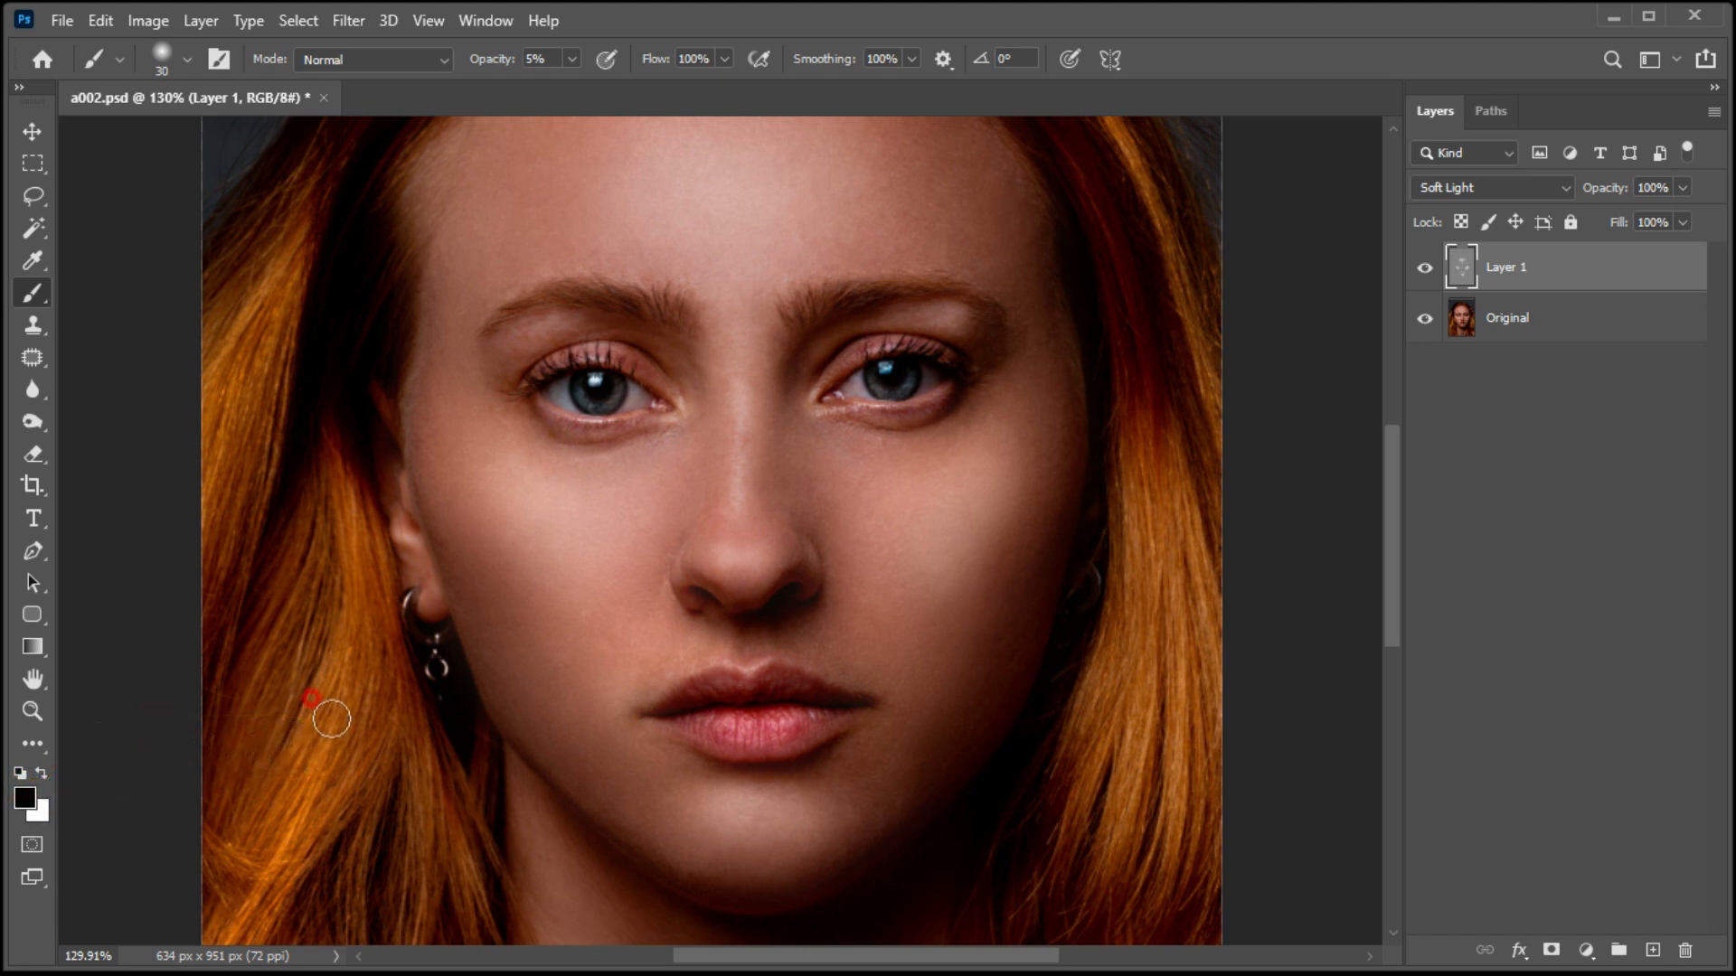
pyautogui.press(']')
pyautogui.press(']')
pyautogui.press(']')
pyautogui.press(']')
pyautogui.moveTo(989, 166)
pyautogui.mouseDown()
pyautogui.moveTo(1045, 543)
pyautogui.moveTo(1076, 252)
pyautogui.moveTo(999, 175)
pyautogui.moveTo(949, 769)
pyautogui.mouseUp()
pyautogui.moveTo(534, 692)
pyautogui.mouseDown()
pyautogui.moveTo(538, 652)
pyautogui.moveTo(532, 698)
pyautogui.moveTo(571, 772)
pyautogui.moveTo(432, 434)
pyautogui.moveTo(426, 212)
pyautogui.moveTo(425, 481)
pyautogui.mouseUp()
# Step: Darken the eyelids and sockets of both eyes with a smaller black brush
pyautogui.press('[')
pyautogui.press('[')
pyautogui.press('[')
pyautogui.moveTo(671, 377)
pyautogui.mouseDown()
pyautogui.moveTo(613, 322)
pyautogui.moveTo(484, 344)
pyautogui.mouseUp()
pyautogui.moveTo(798, 366)
pyautogui.mouseDown()
pyautogui.moveTo(792, 502)
pyautogui.moveTo(796, 365)
pyautogui.moveTo(946, 346)
pyautogui.moveTo(988, 404)
pyautogui.mouseUp()
# Step: Darken the sides of the nose, the nostrils and the area above the upper lip with black strokes of size 40
pyautogui.moveTo(786, 392)
pyautogui.mouseDown()
pyautogui.moveTo(845, 346)
pyautogui.moveTo(788, 452)
pyautogui.mouseUp()
pyautogui.click(798, 594)
pyautogui.click(709, 612)
pyautogui.moveTo(434, 548)
pyautogui.mouseDown()
pyautogui.moveTo(539, 692)
pyautogui.moveTo(548, 770)
pyautogui.moveTo(816, 905)
pyautogui.moveTo(922, 788)
pyautogui.moveTo(791, 648)
pyautogui.moveTo(1042, 582)
pyautogui.moveTo(1068, 434)
pyautogui.moveTo(1058, 256)
pyautogui.moveTo(1043, 474)
pyautogui.moveTo(893, 797)
pyautogui.moveTo(719, 892)
pyautogui.moveTo(785, 899)
pyautogui.moveTo(477, 642)
pyautogui.moveTo(415, 235)
pyautogui.moveTo(429, 309)
pyautogui.moveTo(692, 532)
pyautogui.mouseUp()
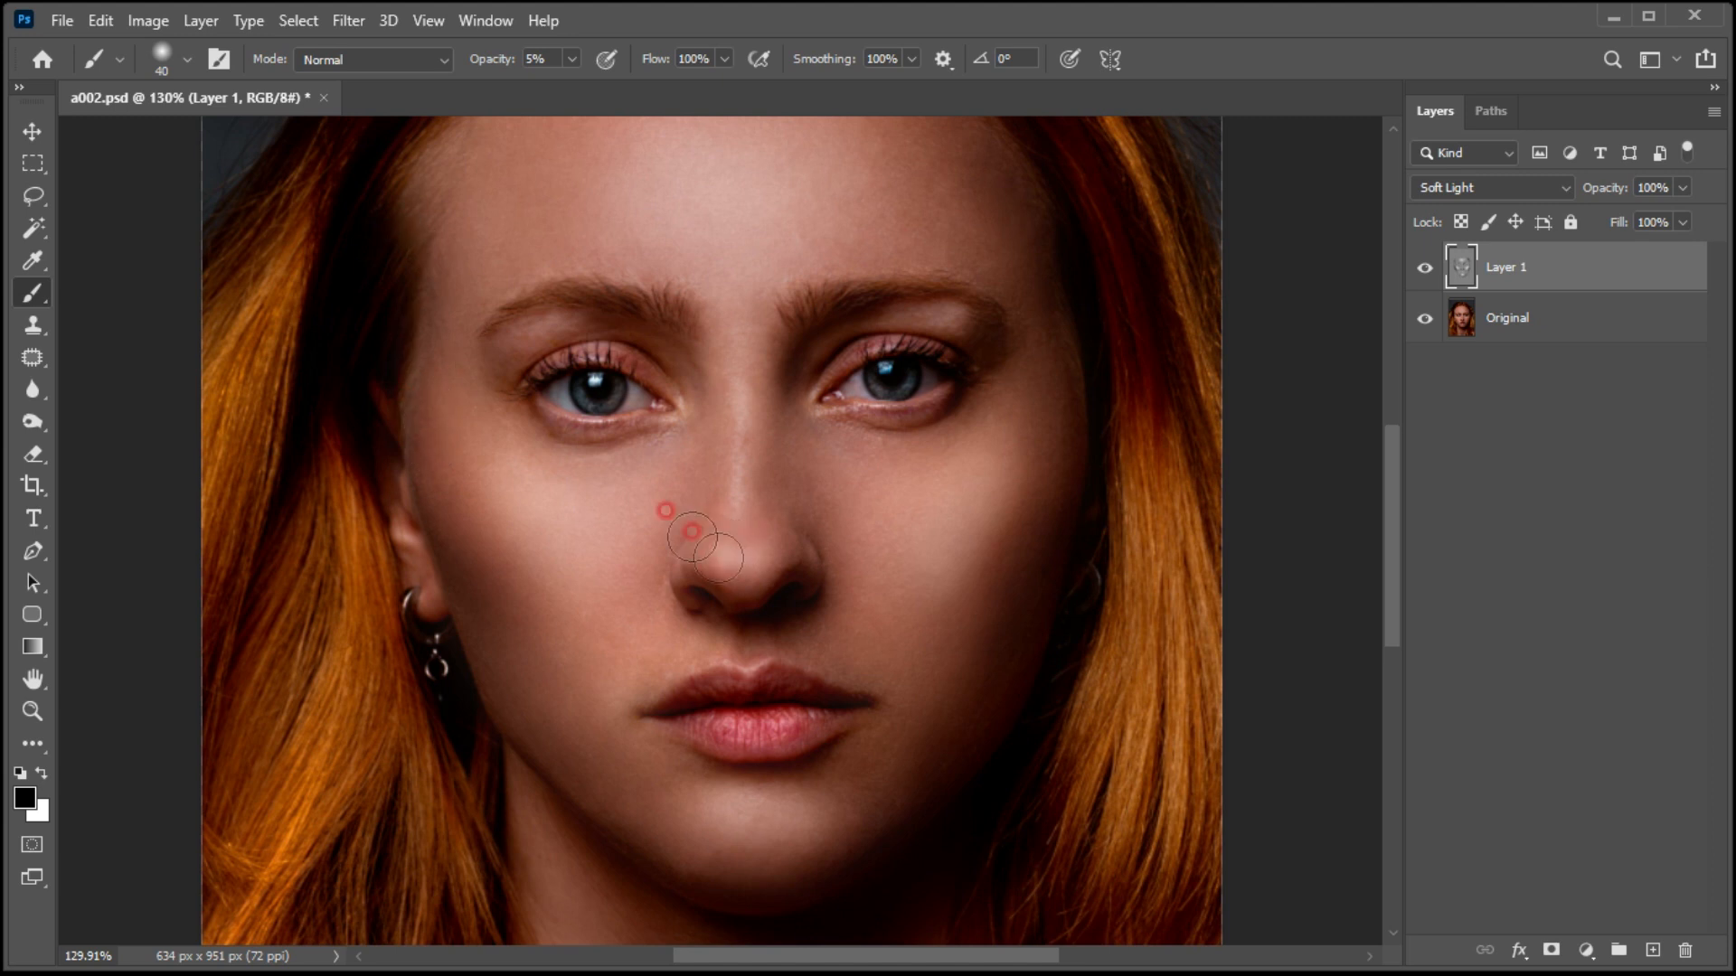
pyautogui.moveTo(782, 447); pyautogui.dragTo(679, 595)
pyautogui.moveTo(740, 411); pyautogui.dragTo(581, 519)
pyautogui.moveTo(659, 570)
pyautogui.mouseDown()
pyautogui.moveTo(689, 563)
pyautogui.moveTo(792, 621)
pyautogui.moveTo(690, 425)
pyautogui.moveTo(777, 651)
pyautogui.mouseUp()
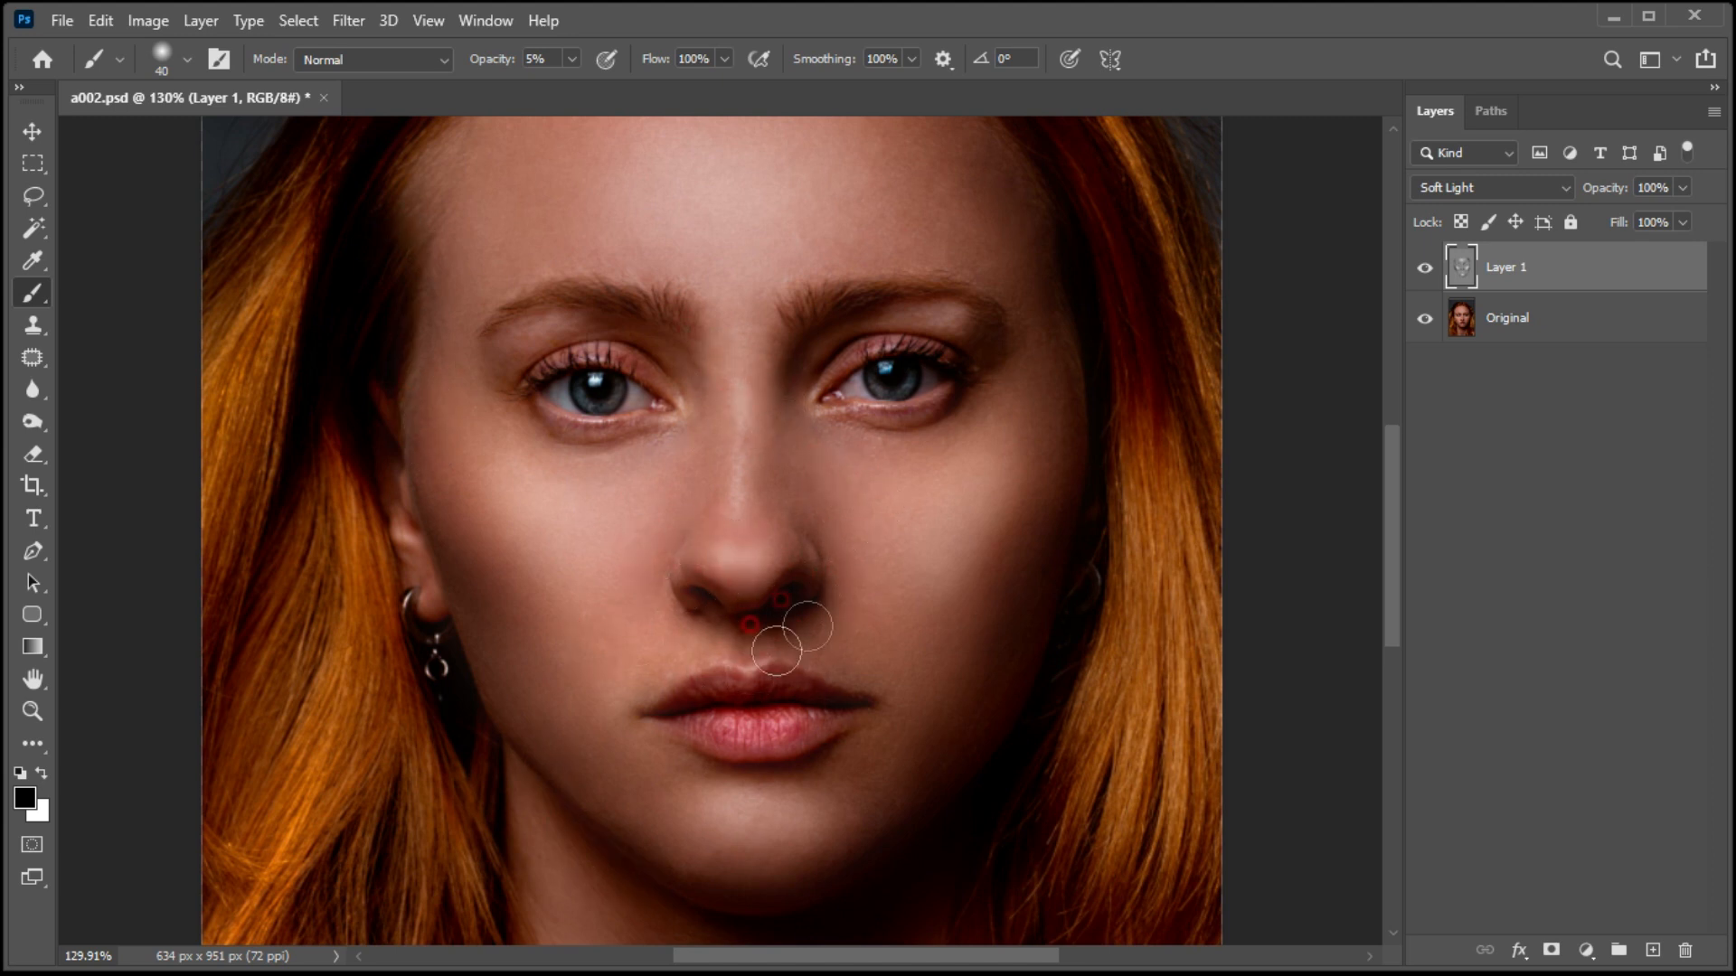
# Step: Toggle the visibility of the painted gray layer repeatedly to compare the face before and after the retouch
pyautogui.click(1425, 268)
pyautogui.click(1425, 268)
pyautogui.click(1425, 268)
pyautogui.click(1425, 268)
pyautogui.click(1425, 268)
pyautogui.click(1425, 267)
pyautogui.click(1425, 267)
pyautogui.click(1425, 267)
pyautogui.click(1425, 268)
pyautogui.click(1425, 267)
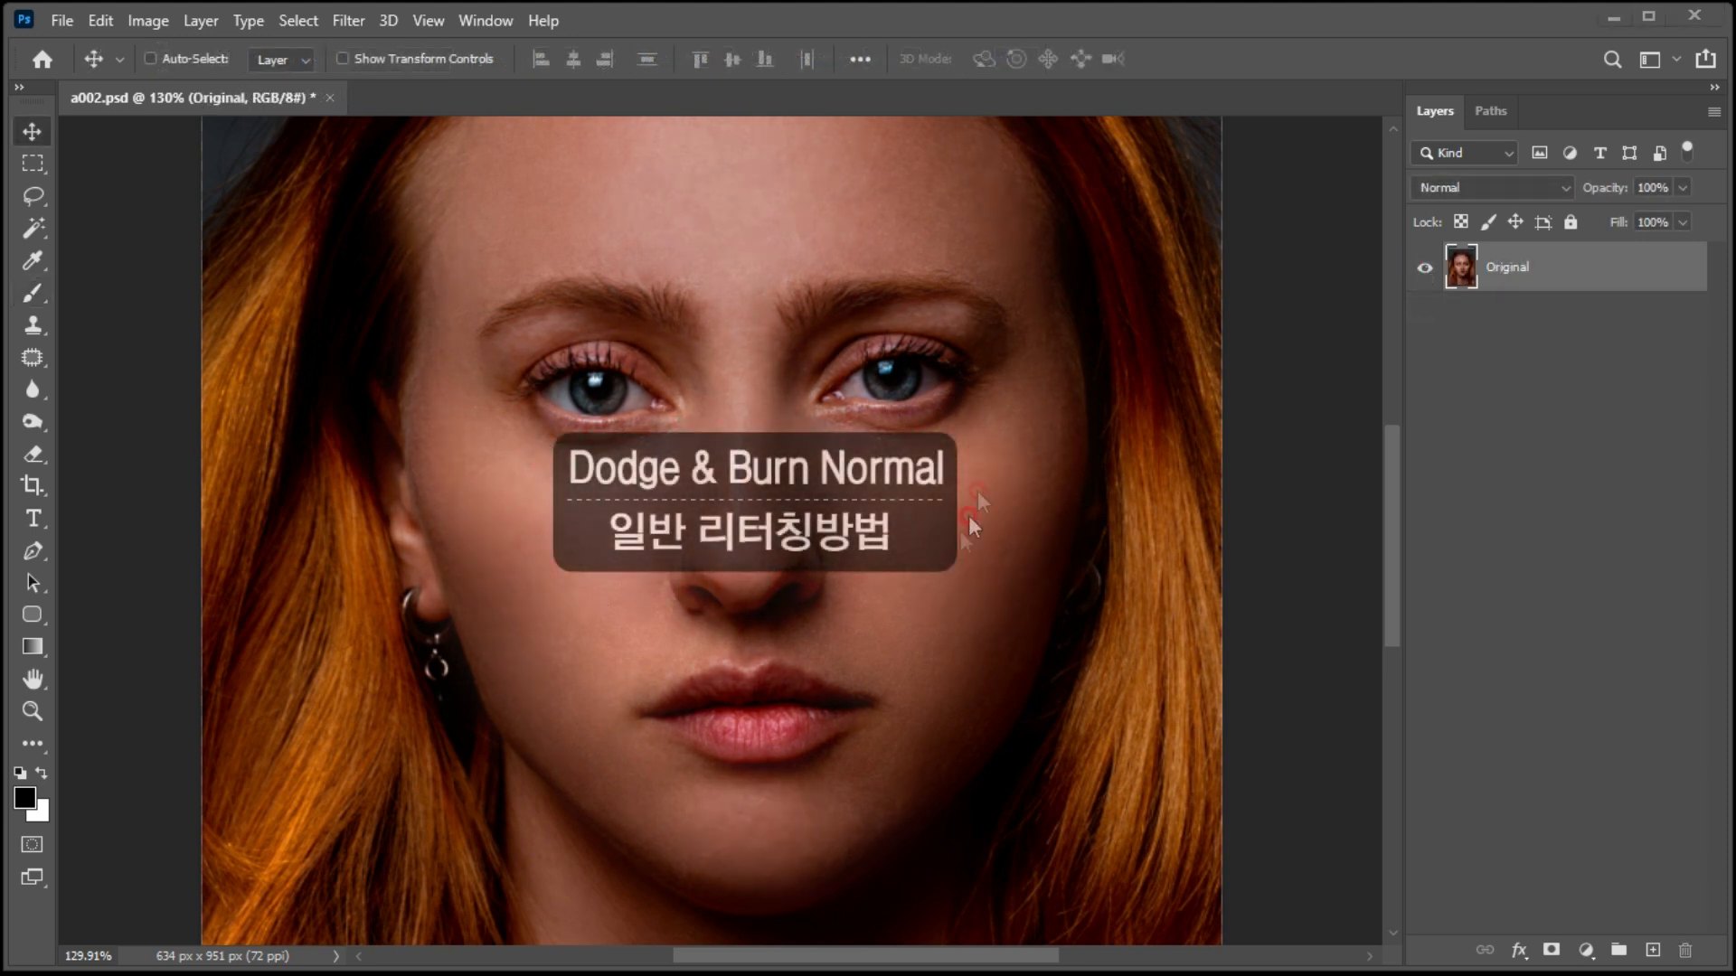
# Step: Add a Curves adjustment layer above Original and raise the middle of the RGB curve to brighten the image
pyautogui.click(1584, 955)
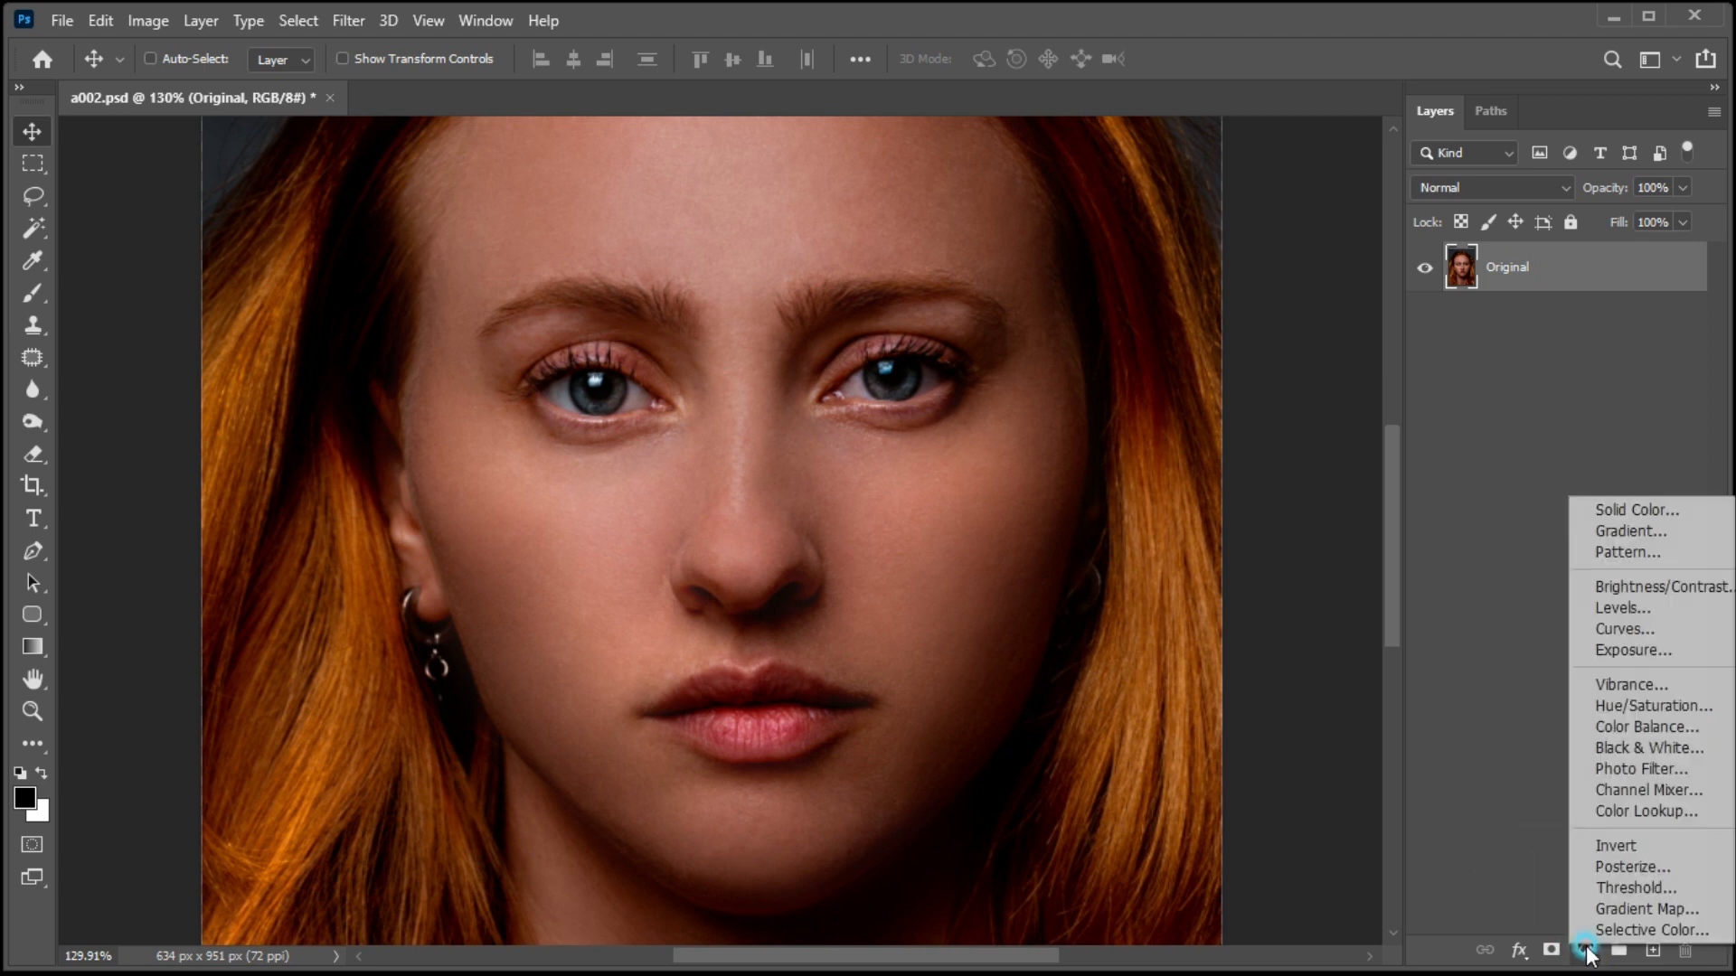
pyautogui.click(1623, 632)
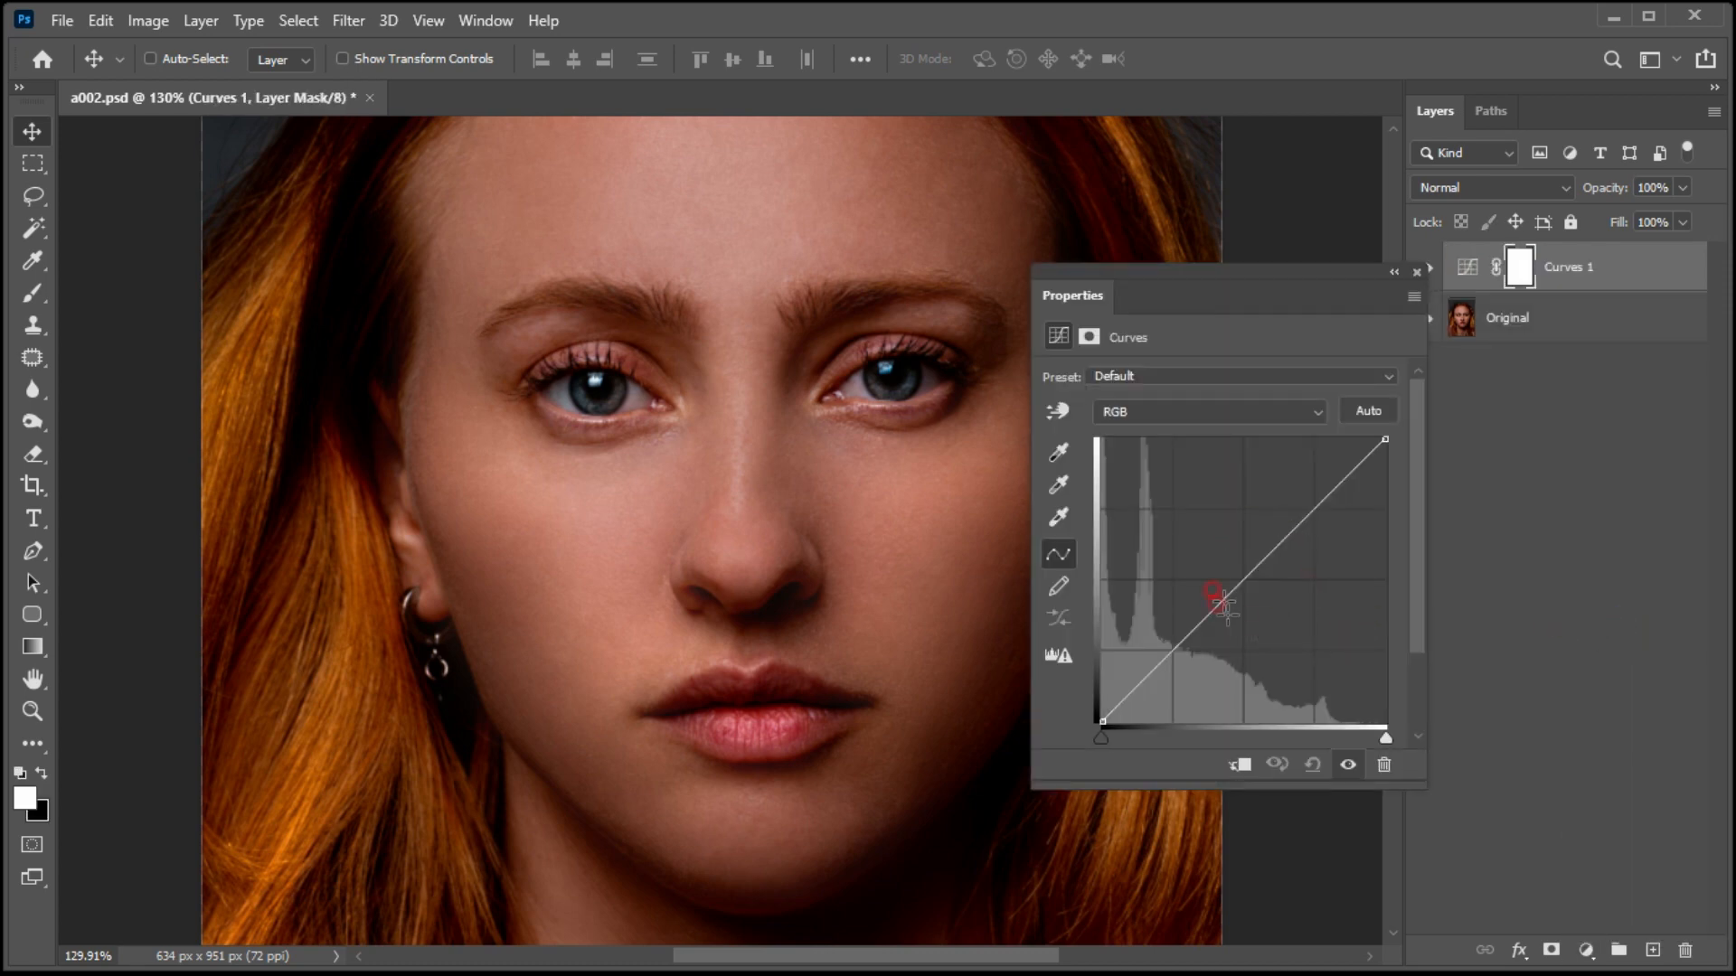
pyautogui.moveTo(1233, 571); pyautogui.dragTo(1202, 533)
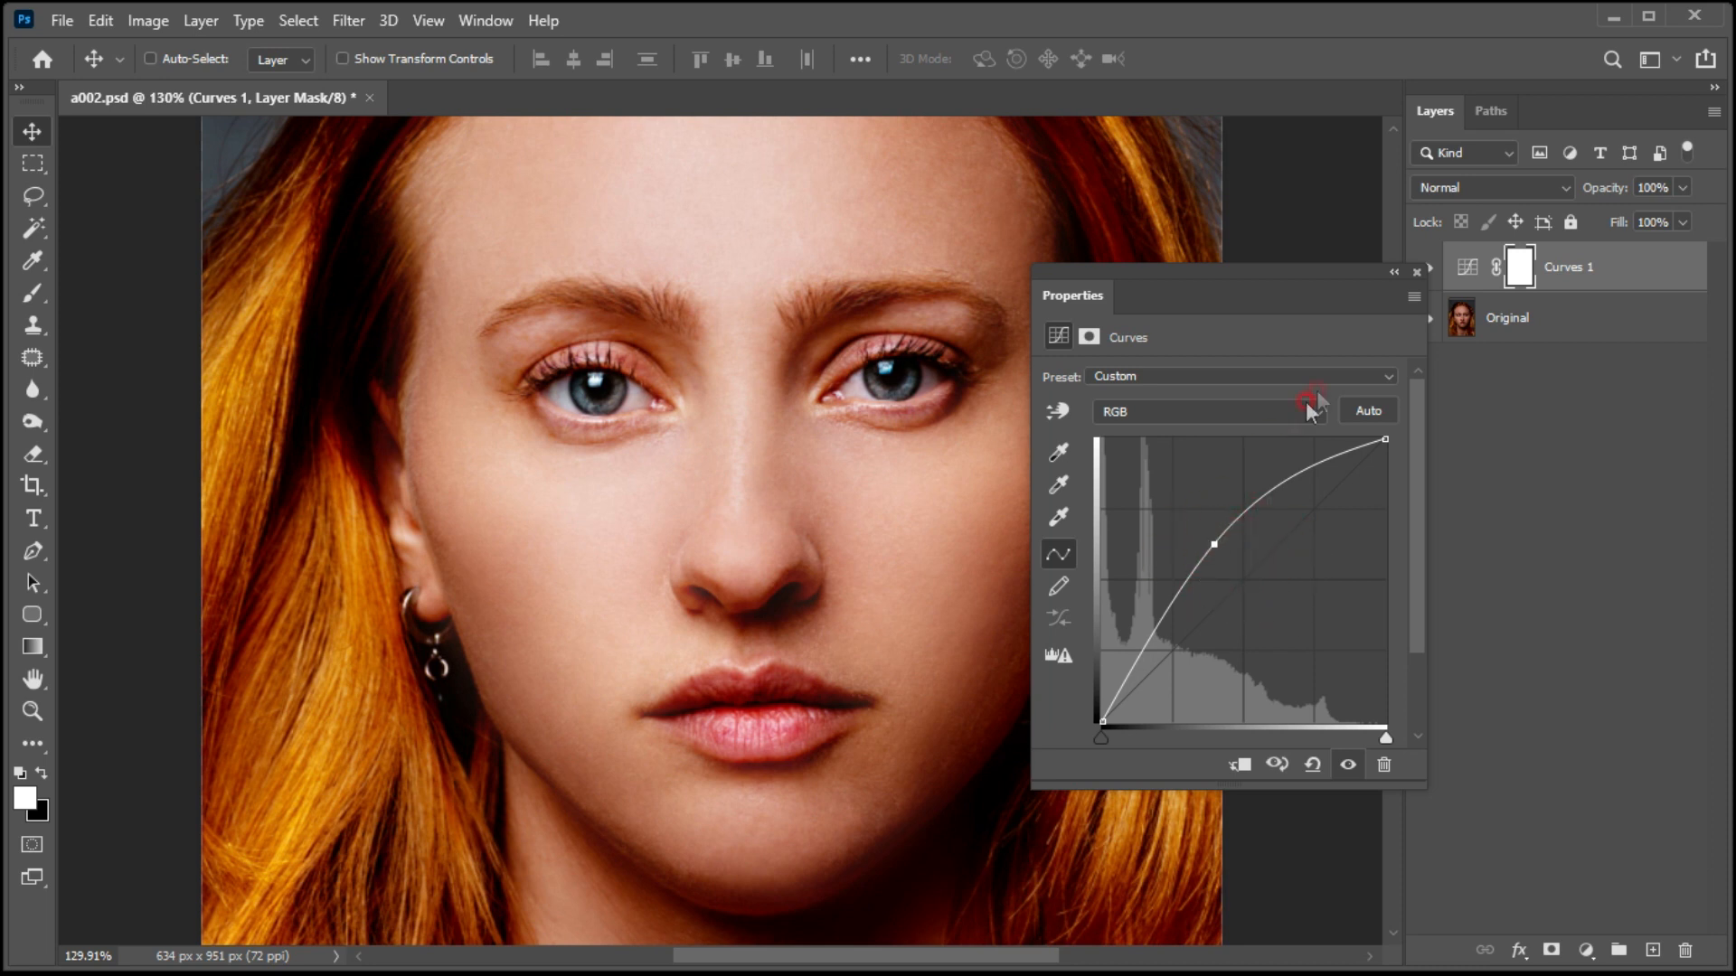
pyautogui.click(1416, 273)
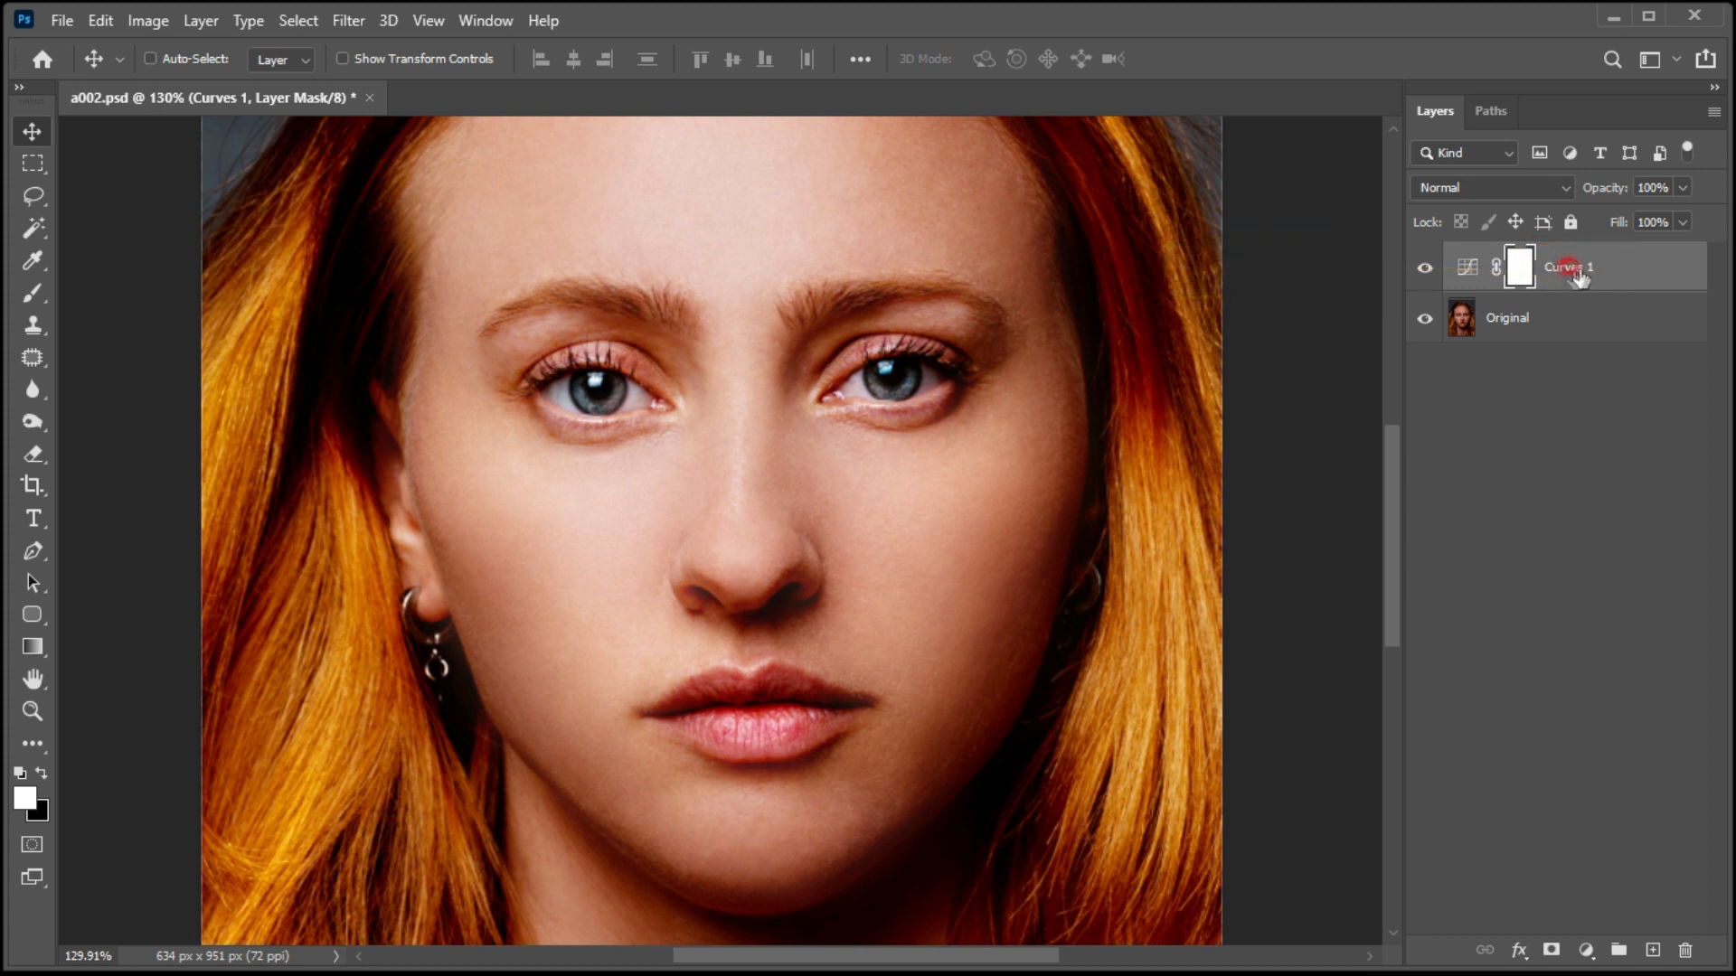
# Step: Rename the brightening Curves layer as Highlight and fill its layer mask with black
pyautogui.doubleClick(1555, 266)
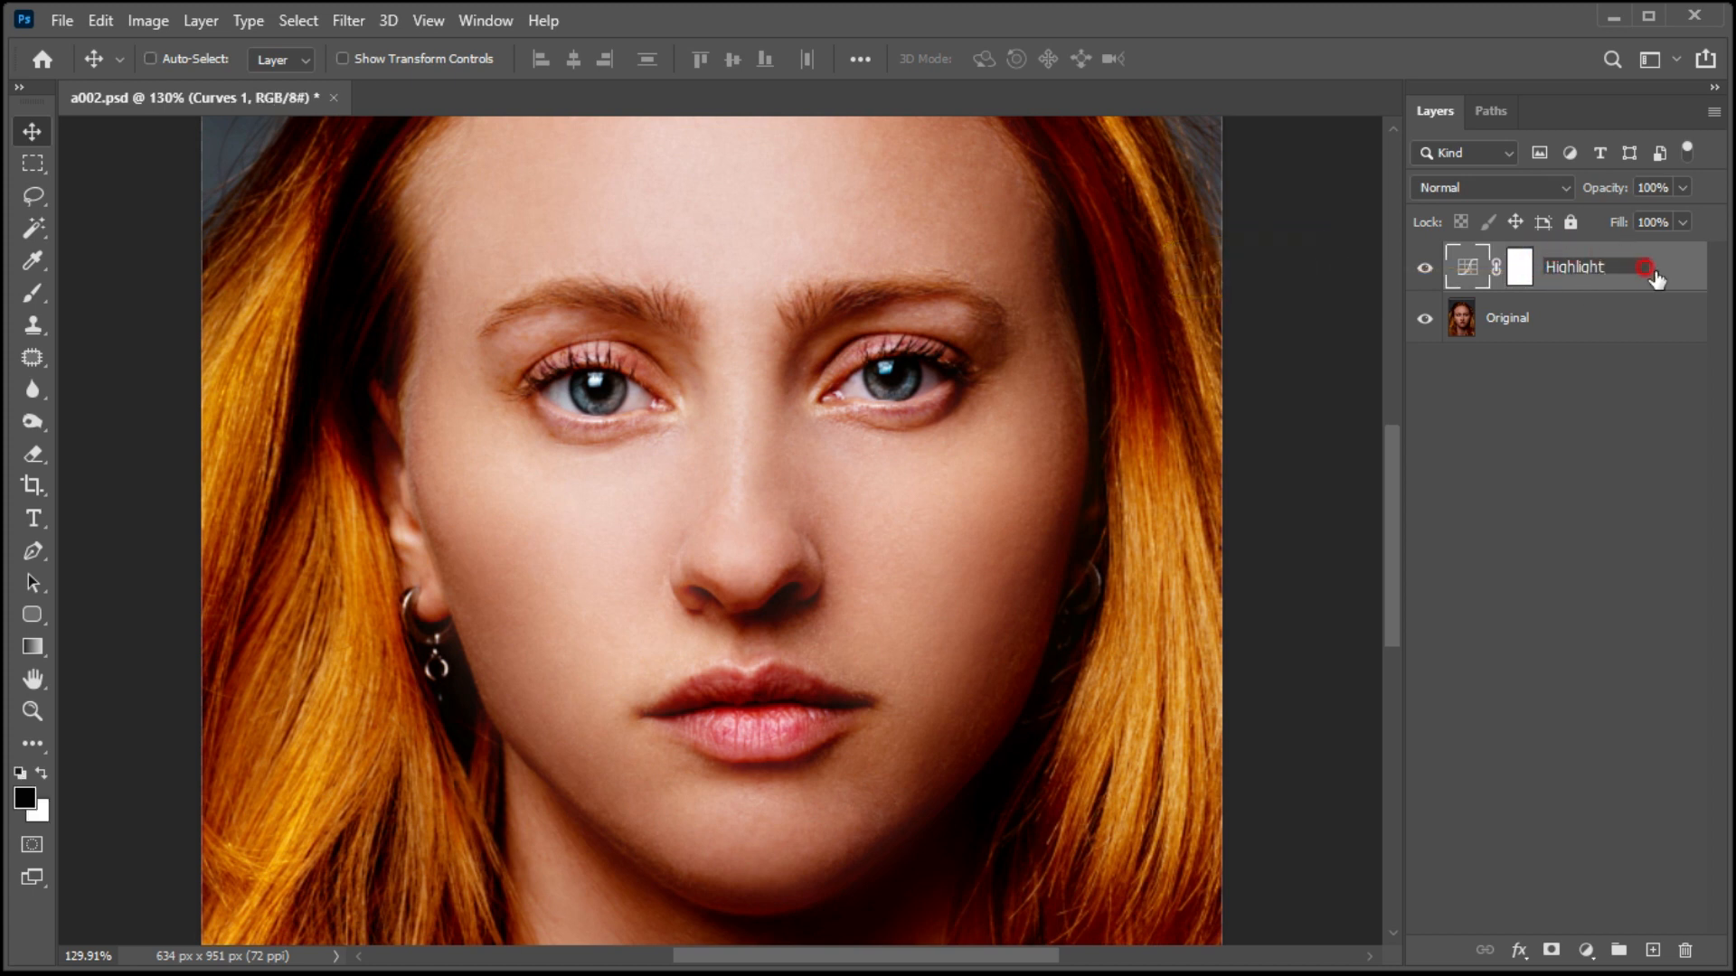
pyautogui.press('Return')
pyautogui.click(1519, 266)
pyautogui.press('x')
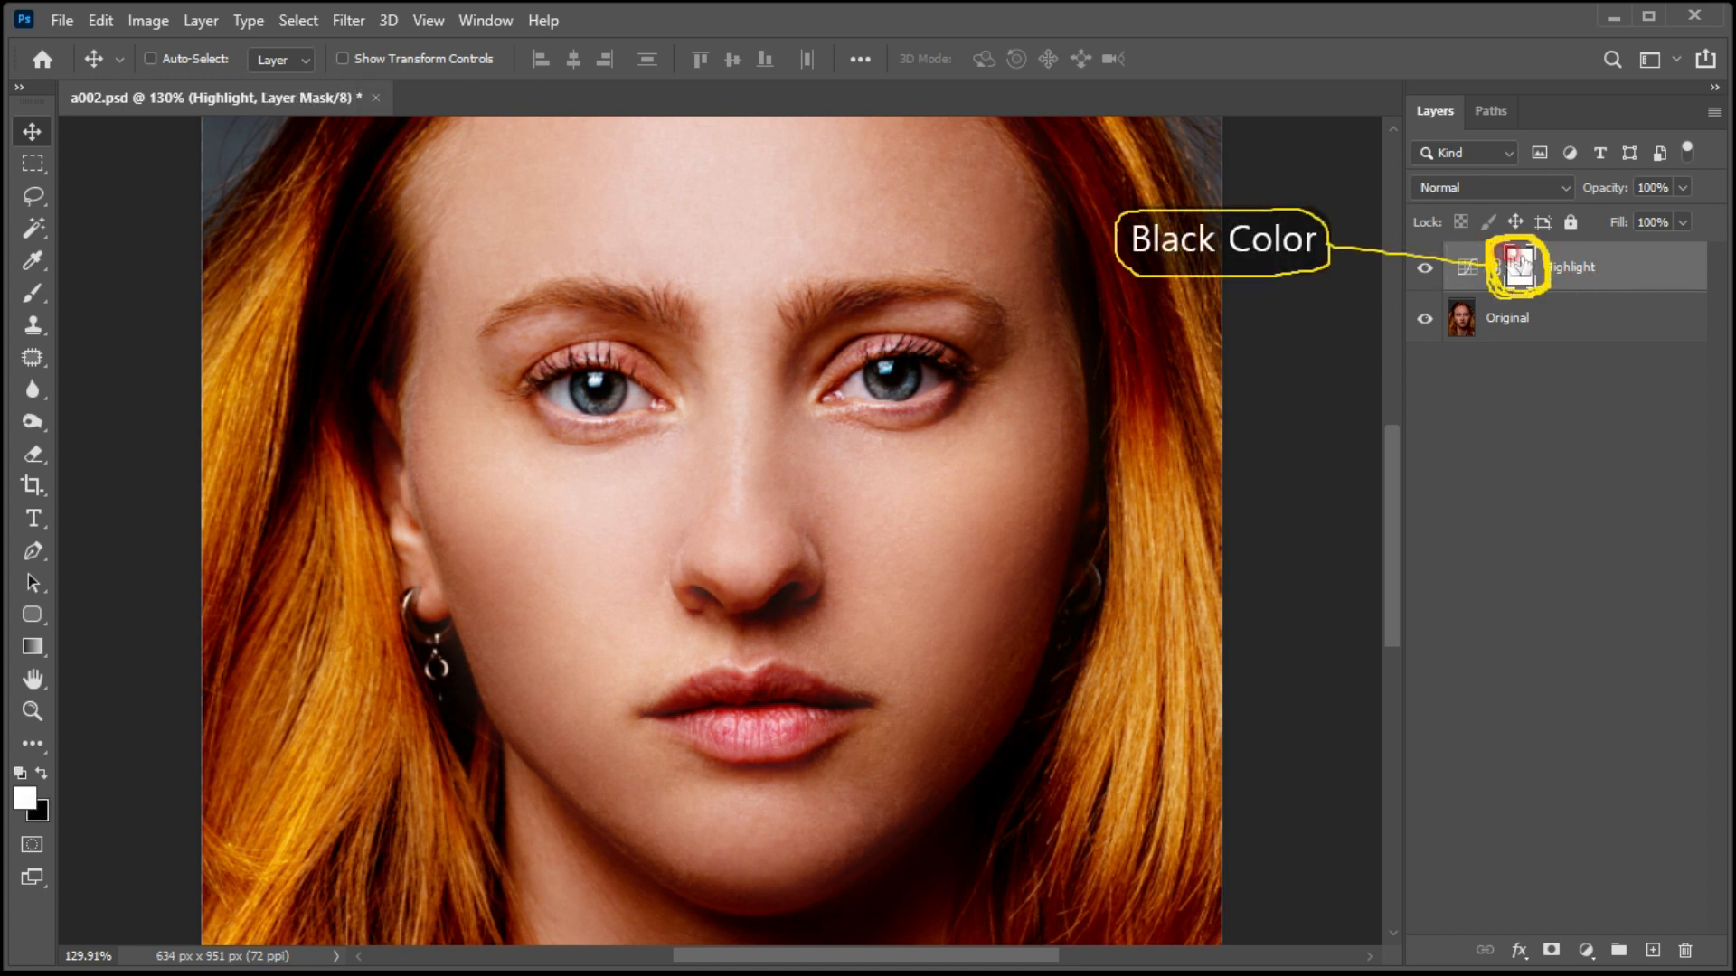
pyautogui.hotkey('ctrl', 'BackSpace')
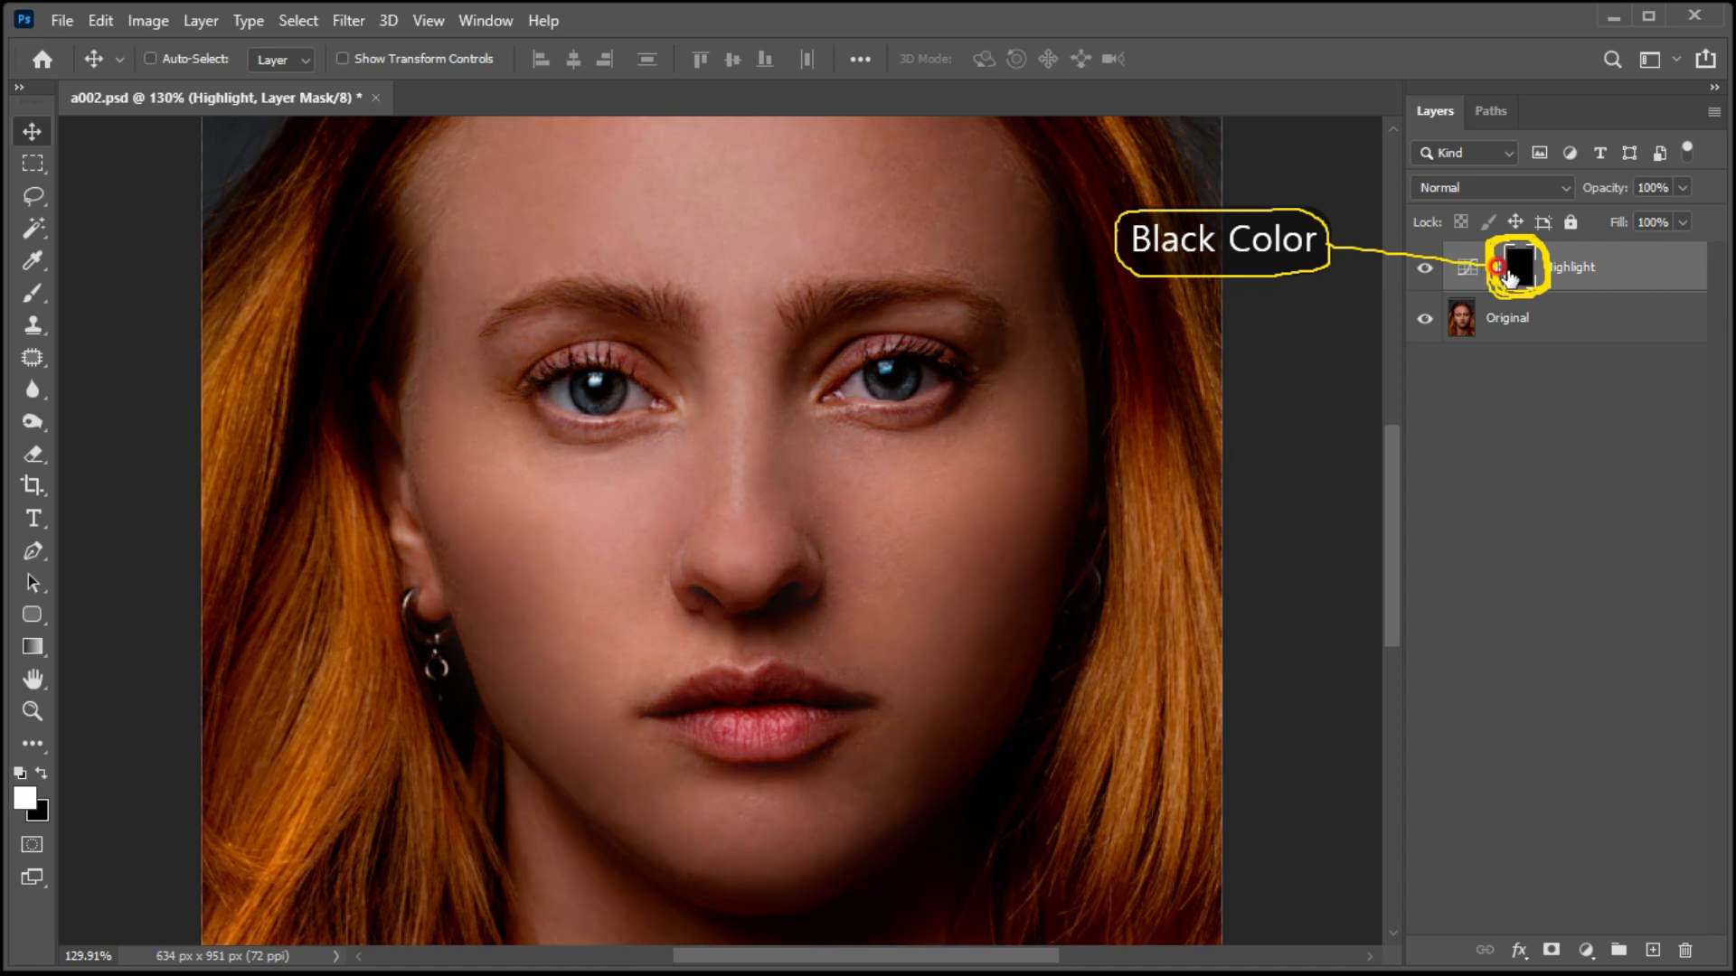
# Step: Add a second Curves adjustment layer above Highlight and lower the middle of the RGB curve to darken the image
pyautogui.click(1586, 950)
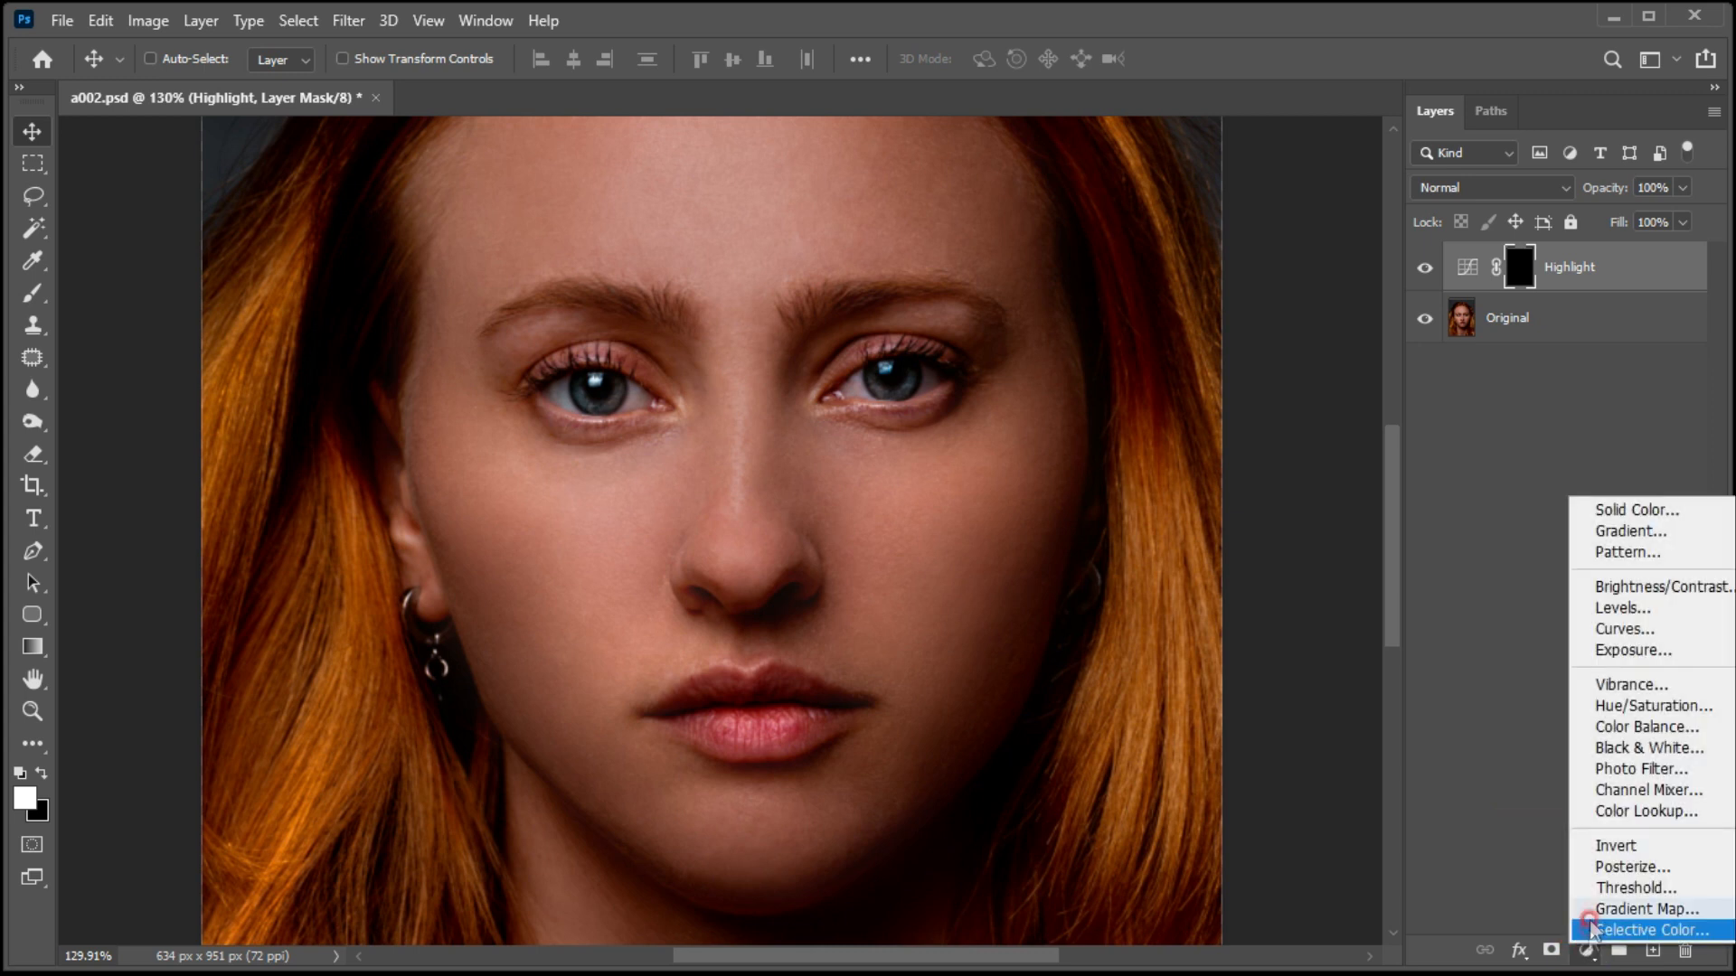
pyautogui.click(1637, 637)
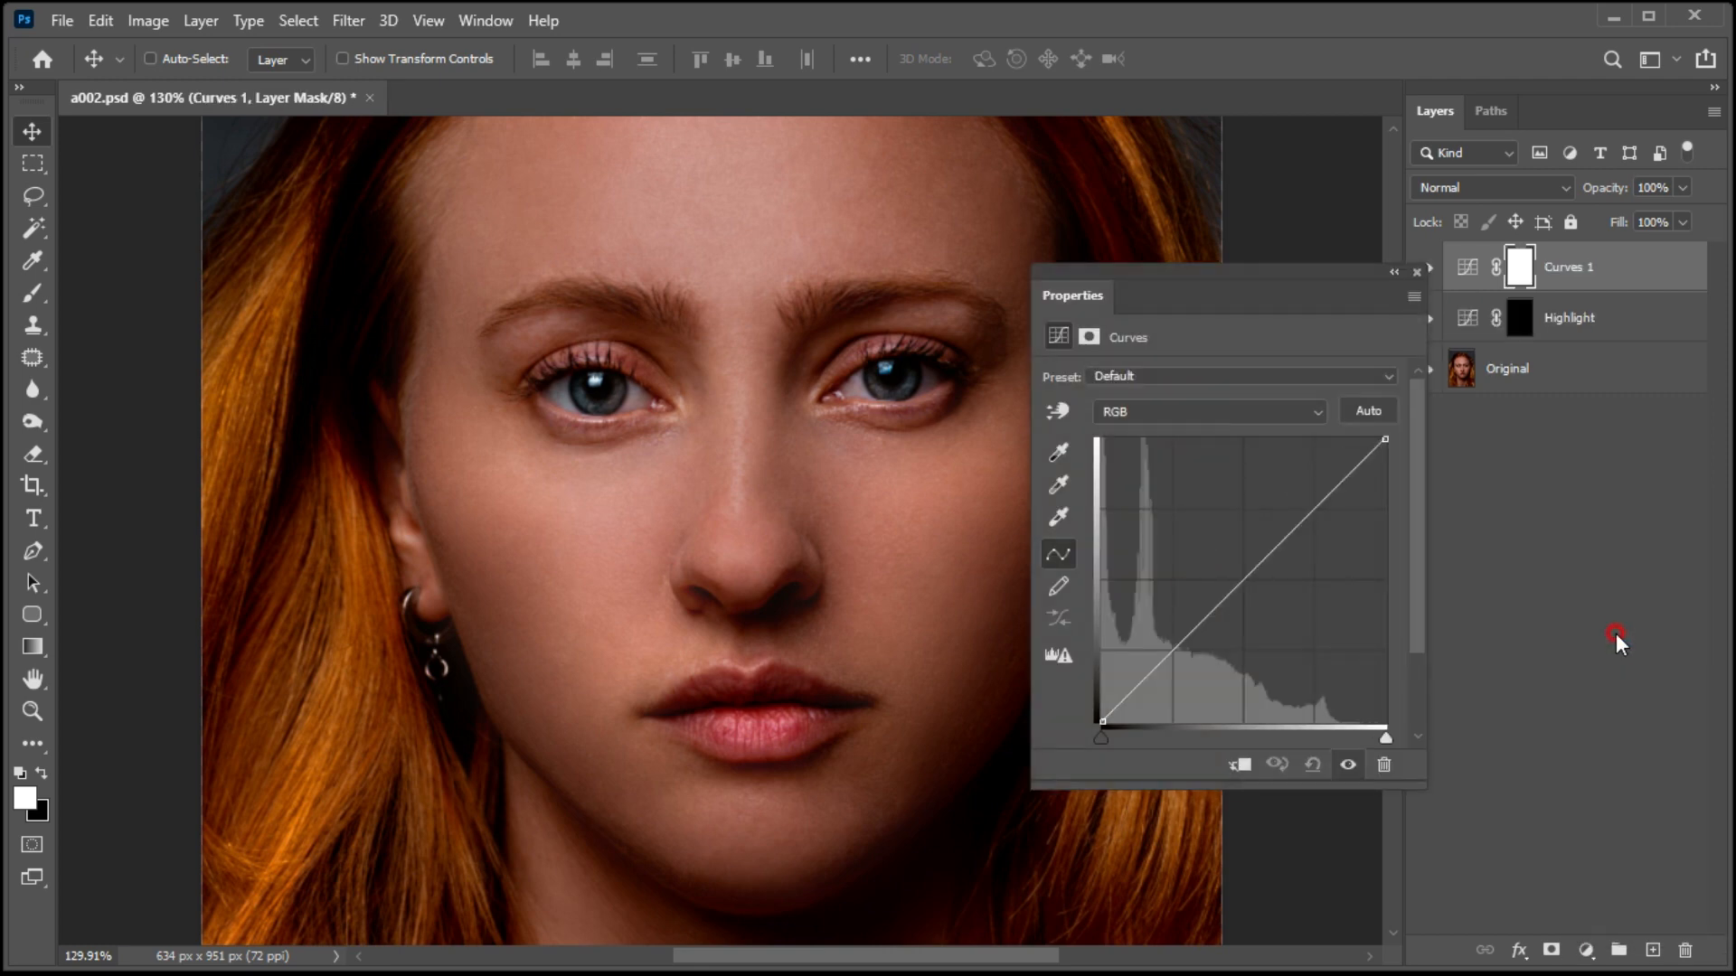
pyautogui.moveTo(1245, 574); pyautogui.dragTo(1278, 607)
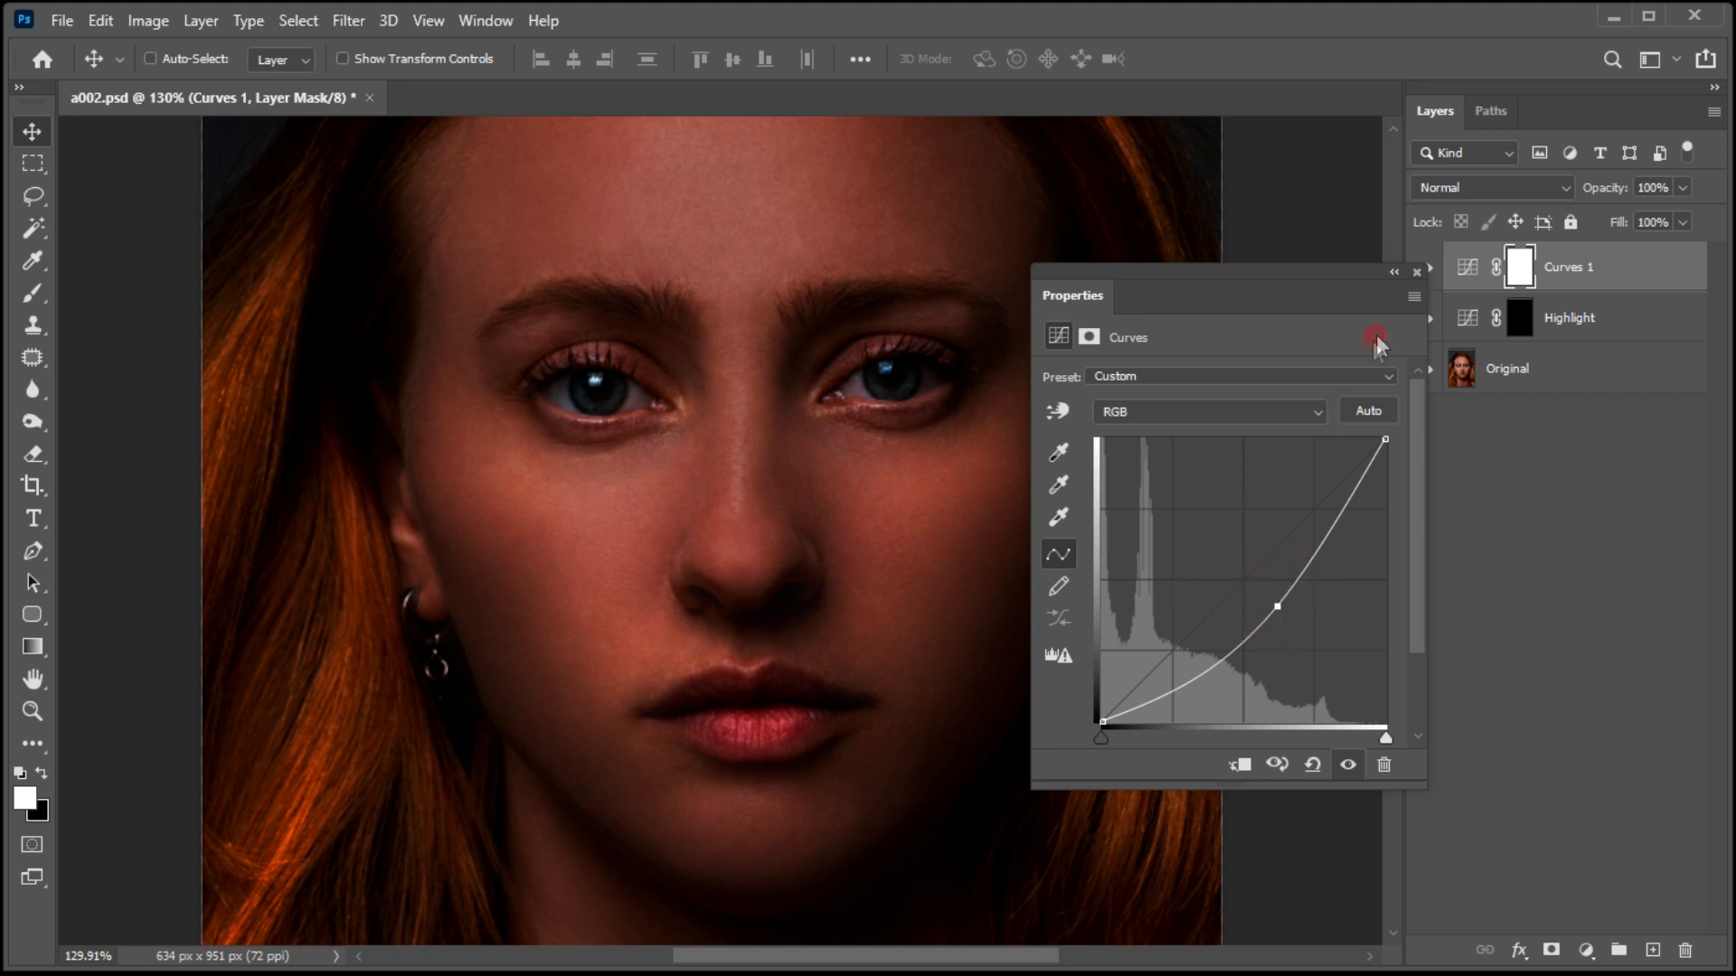
pyautogui.click(1415, 272)
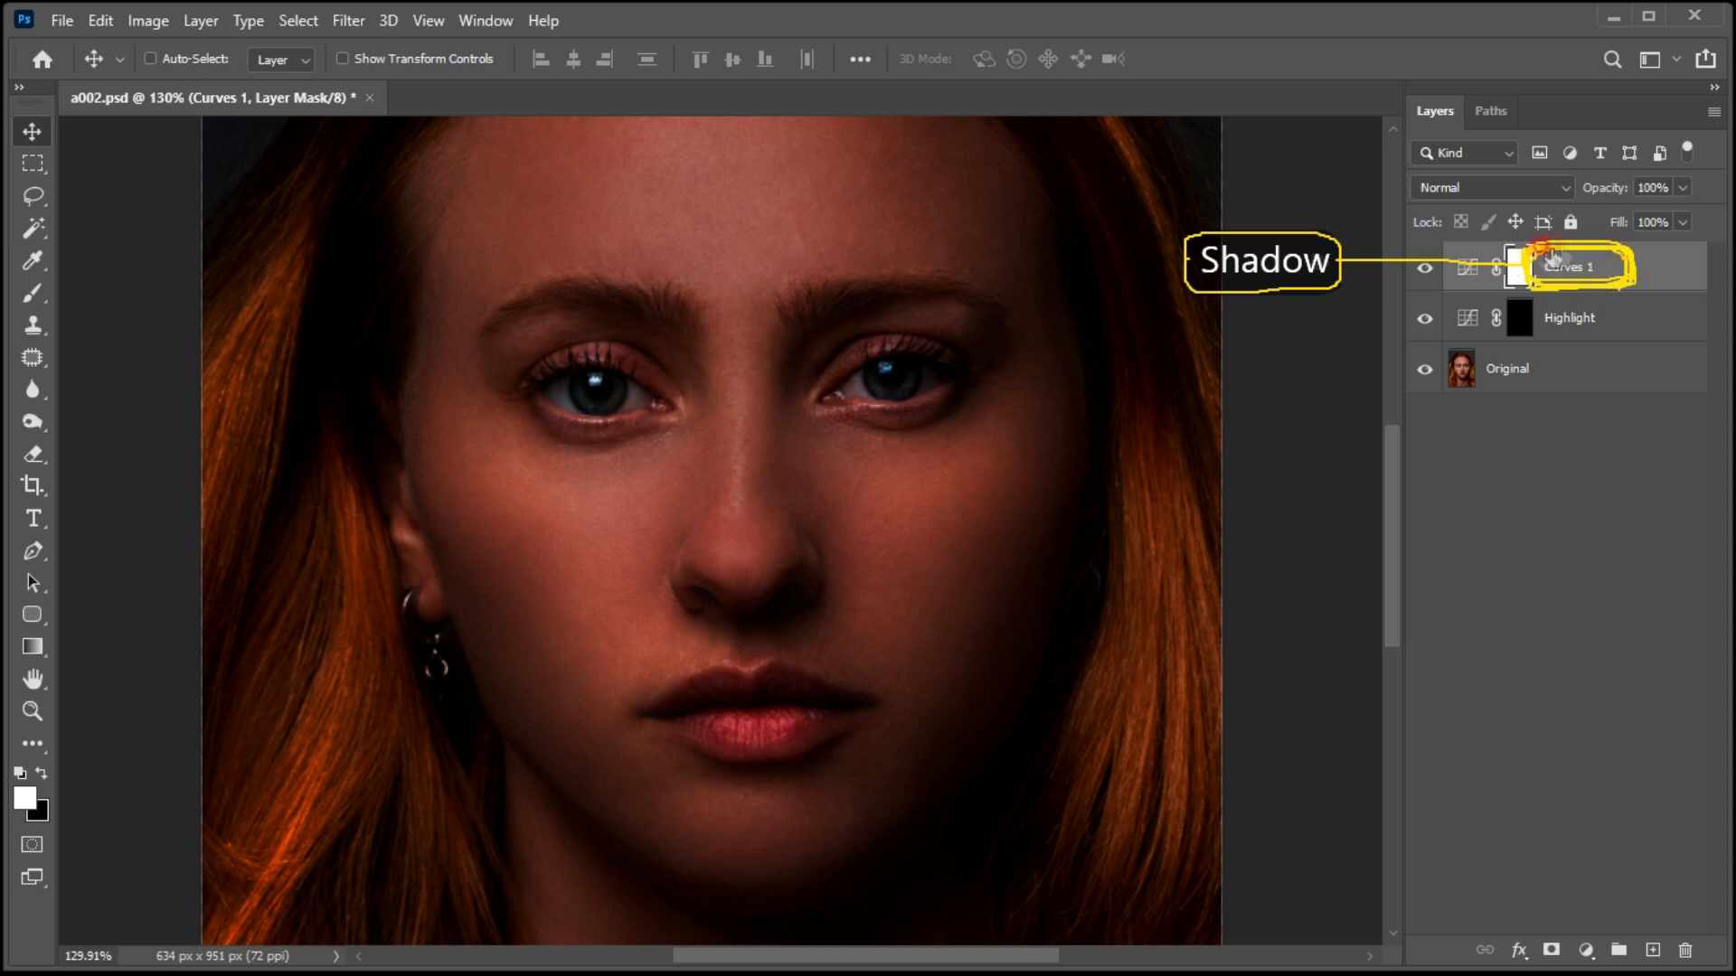
# Step: Rename the darkening Curves layer as Shadow and invert its layer mask to black
pyautogui.doubleClick(1568, 268)
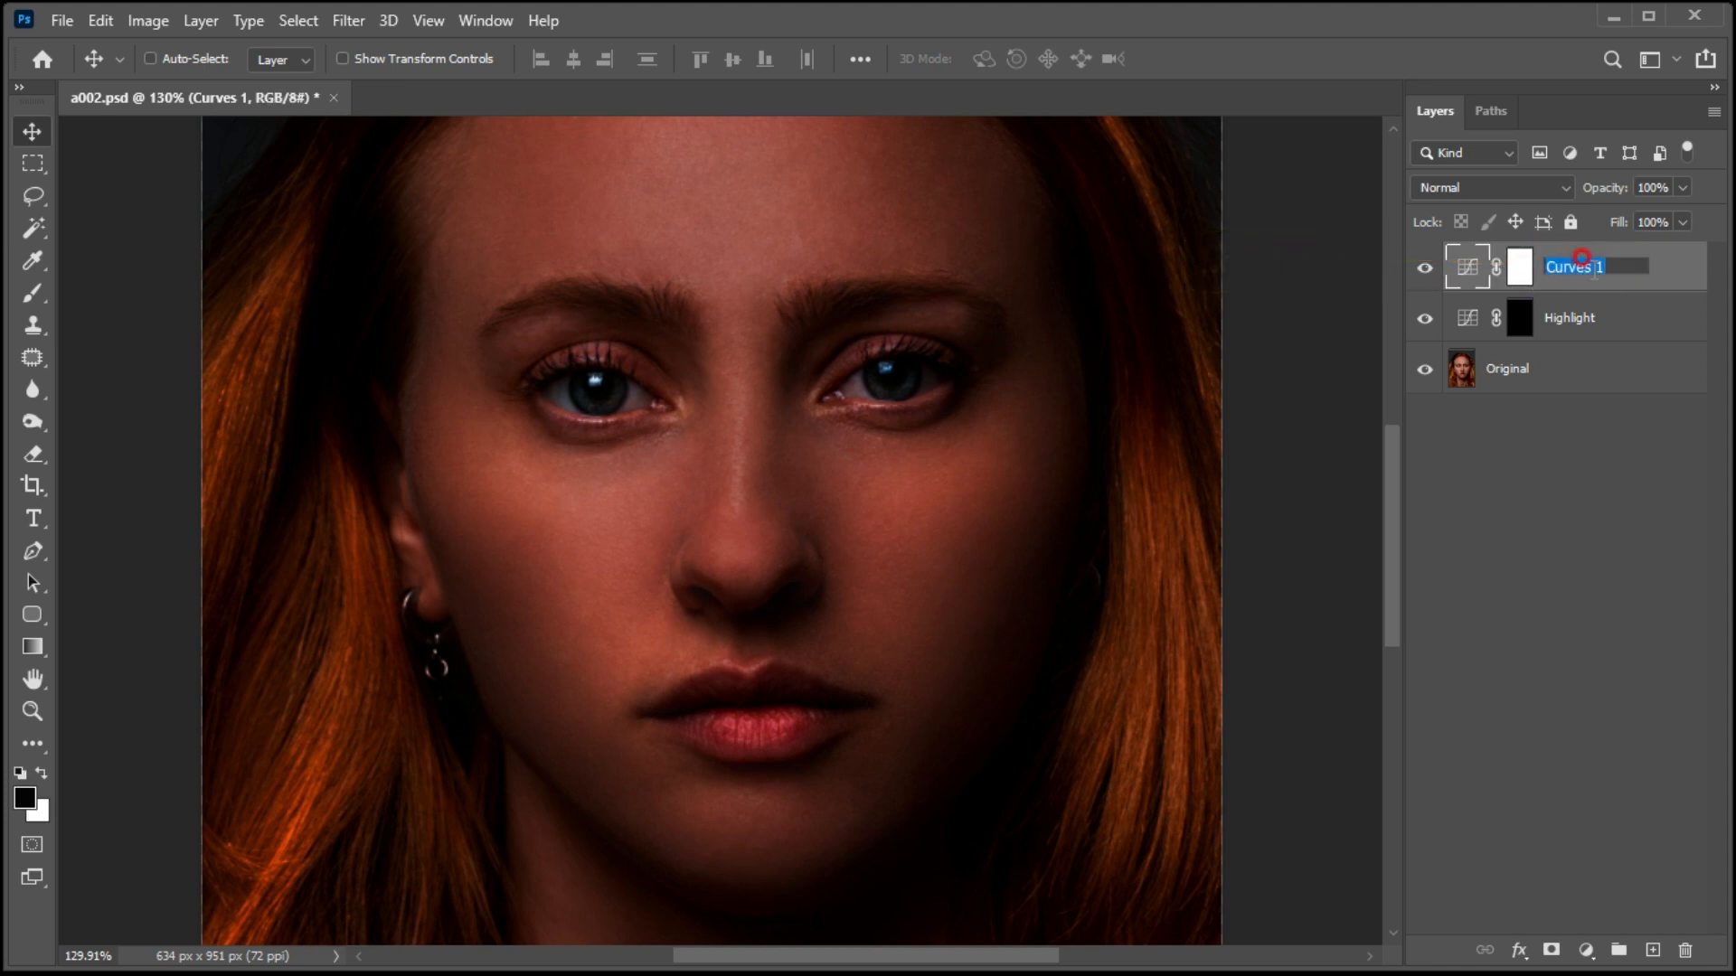
pyautogui.click(1645, 271)
pyautogui.click(1549, 286)
pyautogui.click(1520, 267)
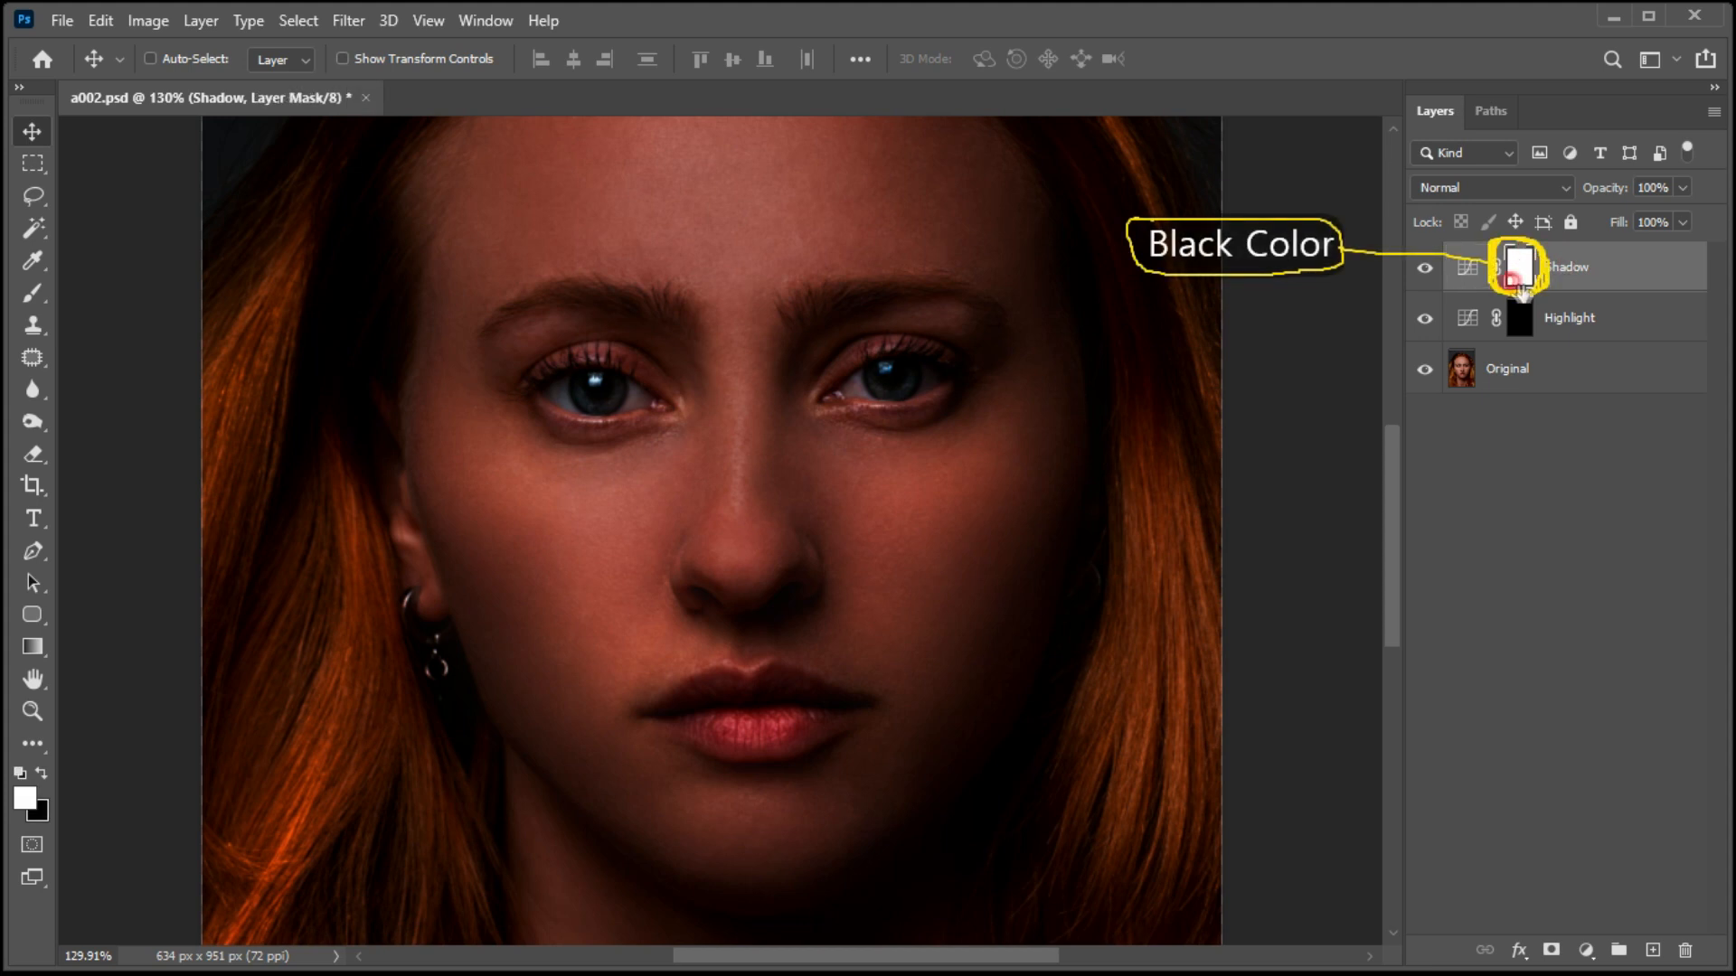
pyautogui.click(1510, 255)
pyautogui.click(1485, 255)
pyautogui.hotkey('ctrl', 'i')
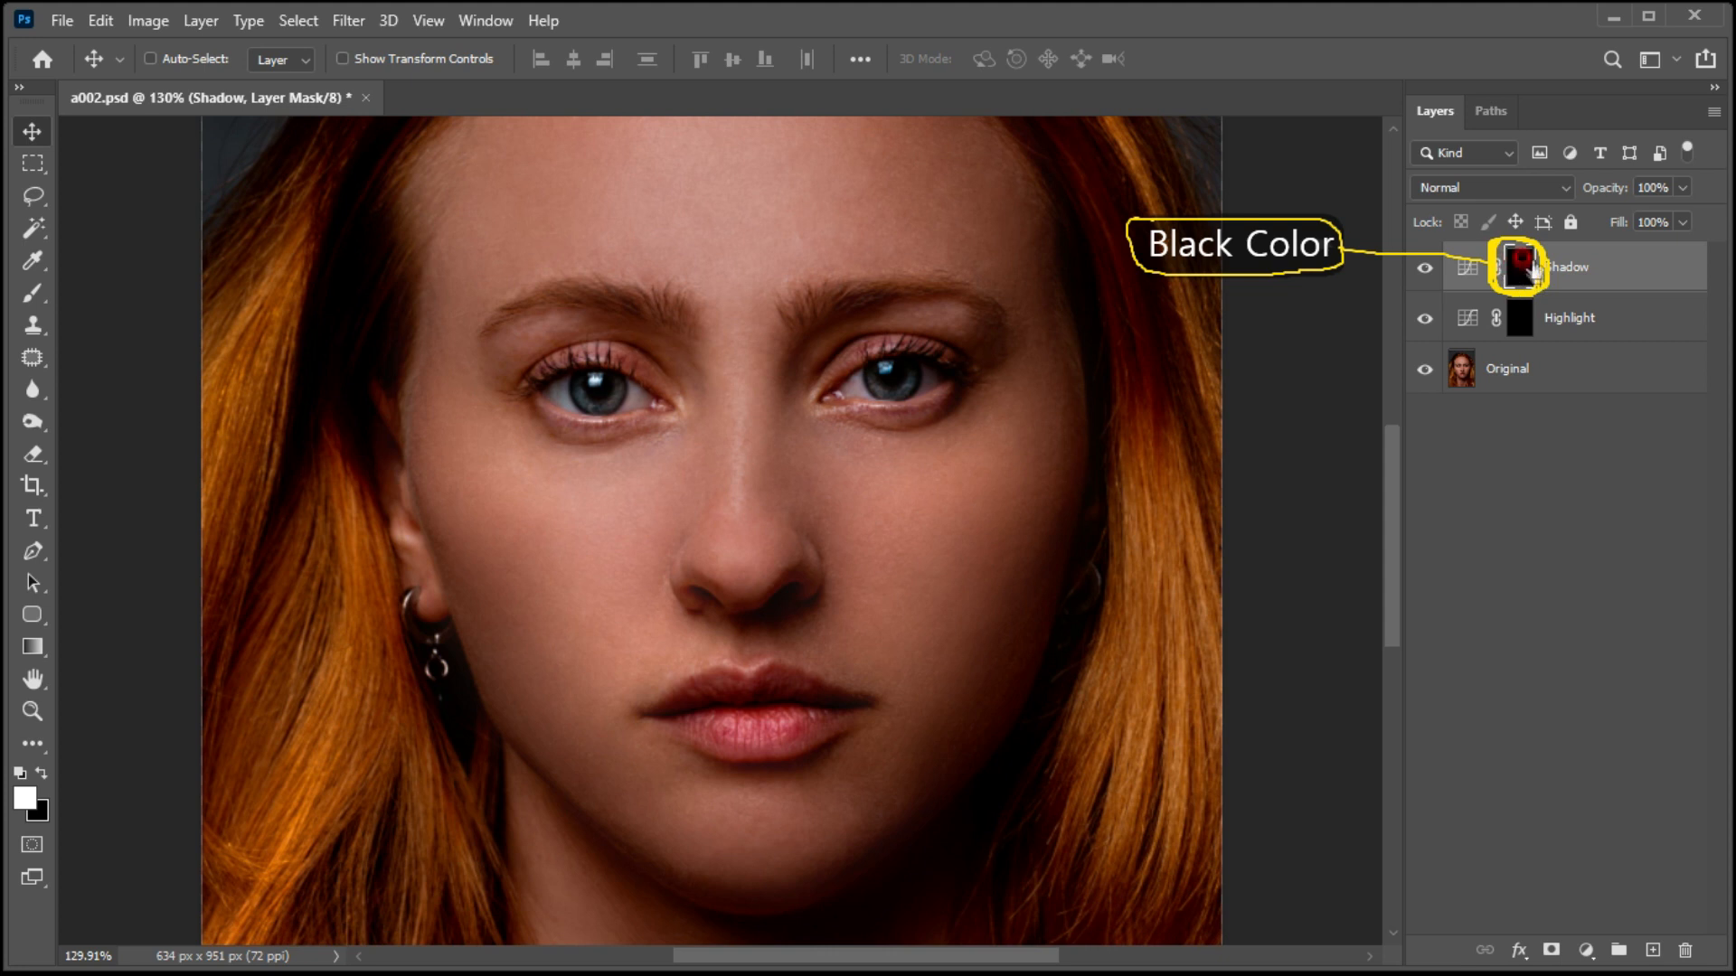
pyautogui.click(1521, 264)
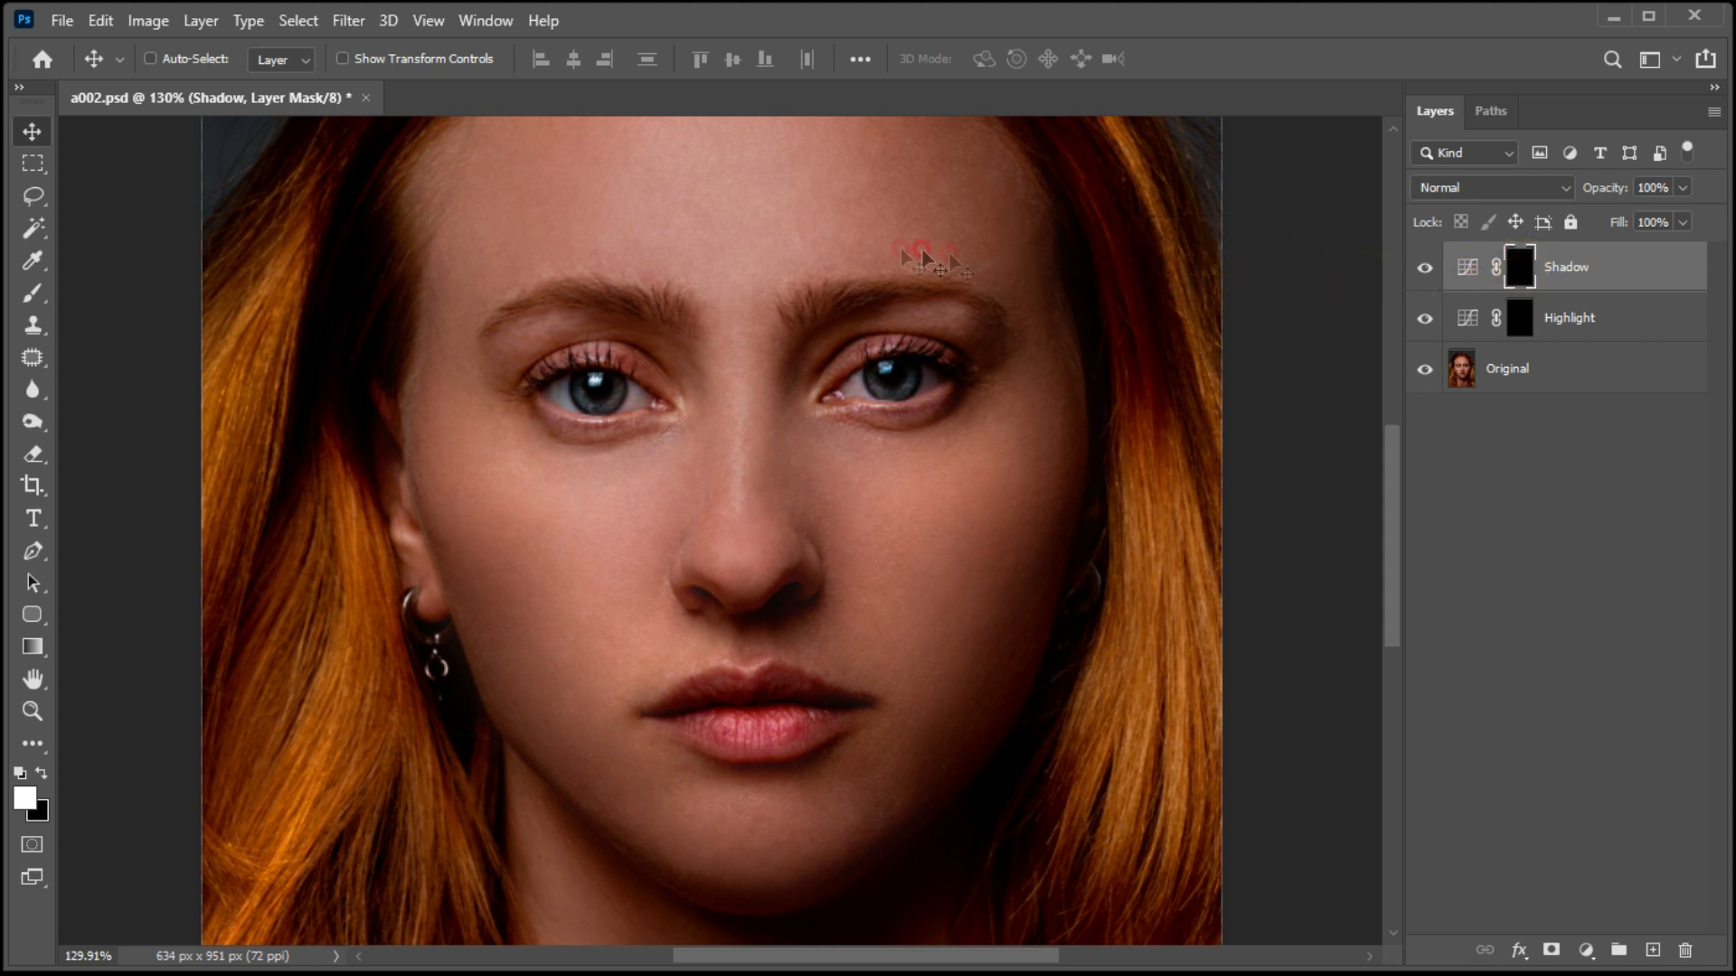
# Step: Paint white on the Shadow mask with the Brush at 10% opacity along the forehead's side, outer cheek and jaw
pyautogui.click(32, 293)
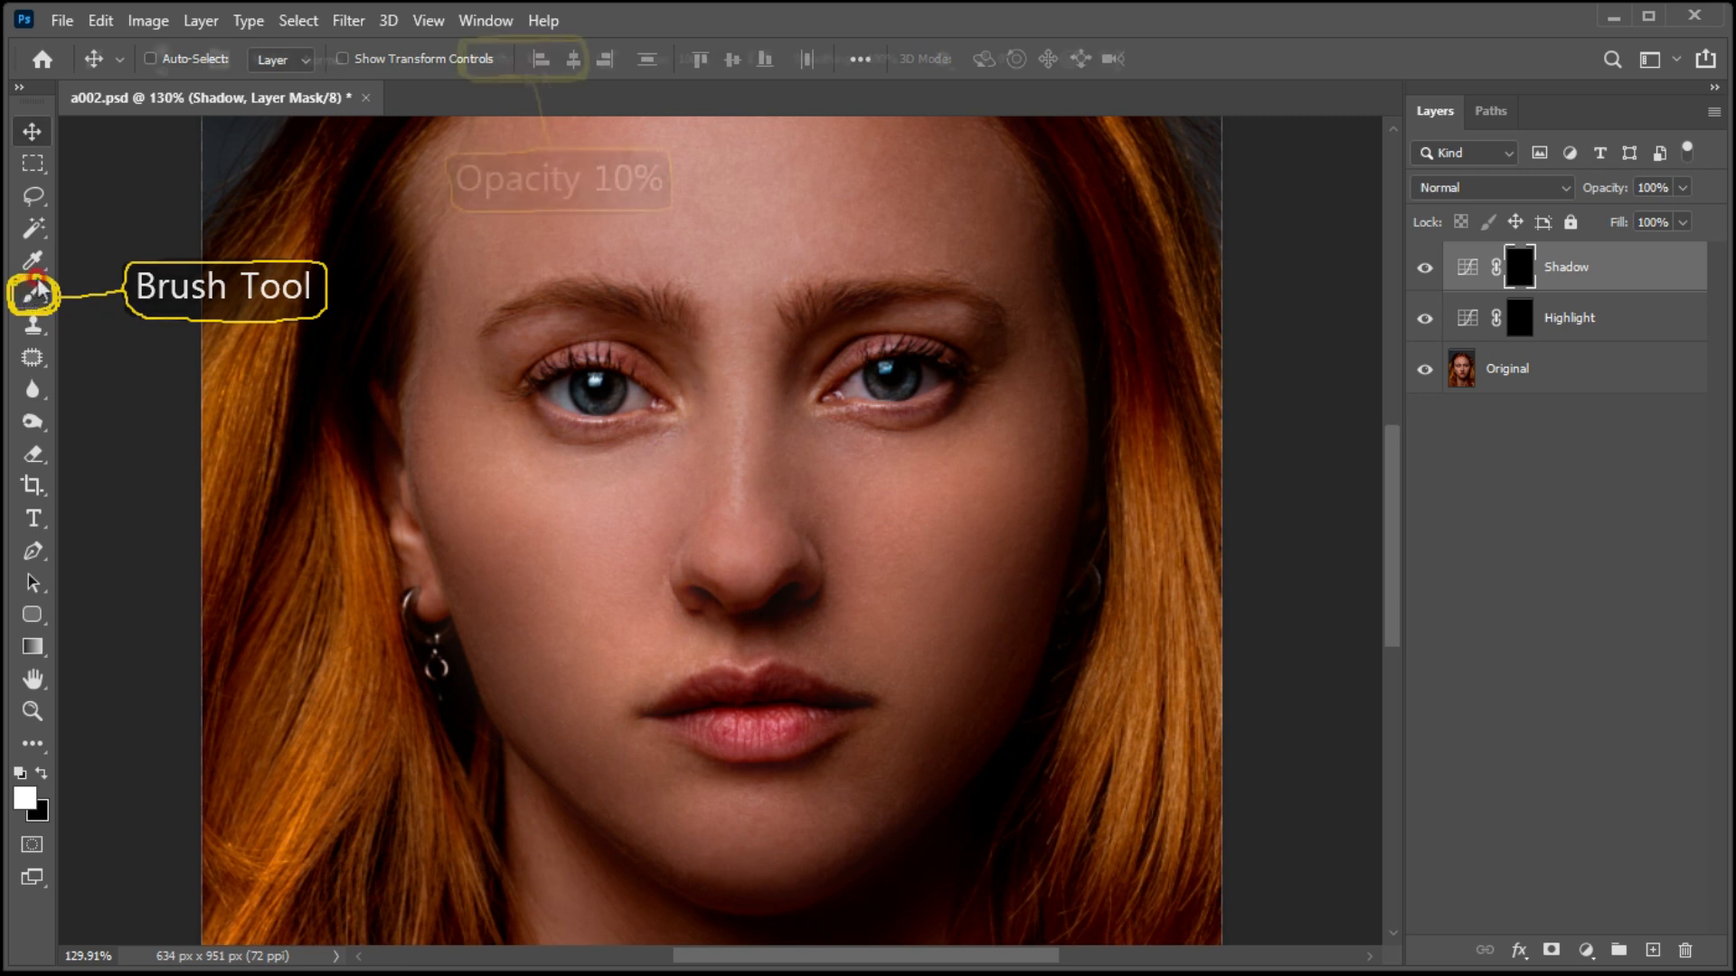
pyautogui.click(501, 79)
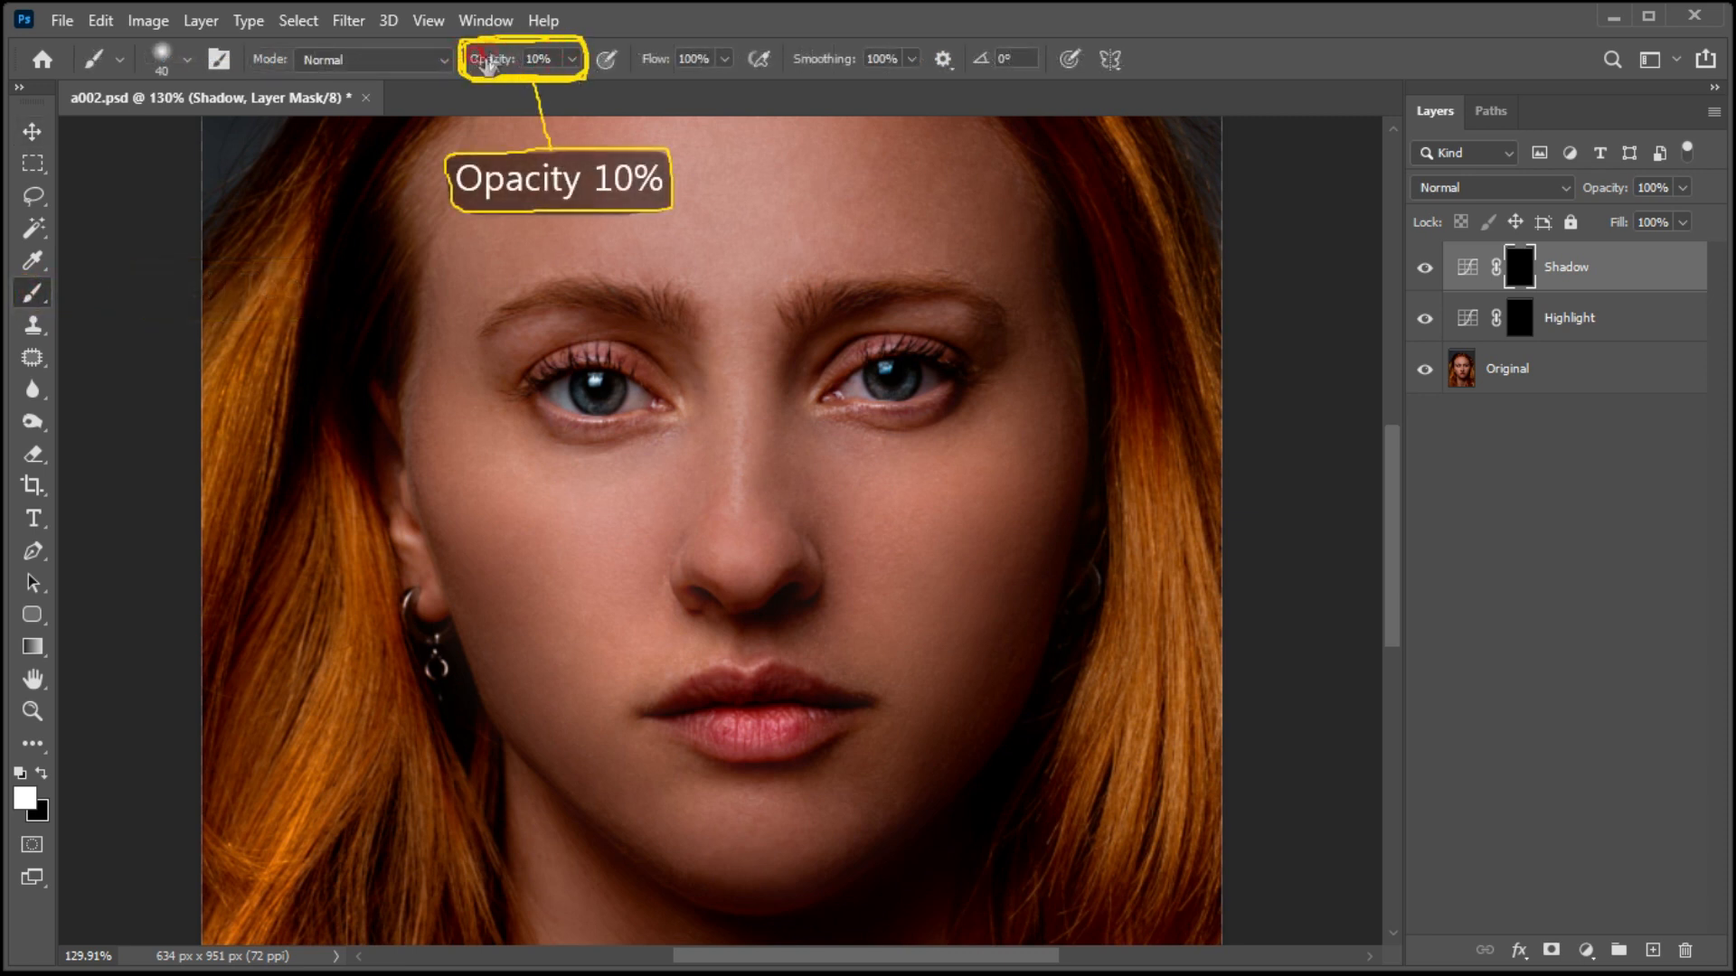
pyautogui.click(539, 58)
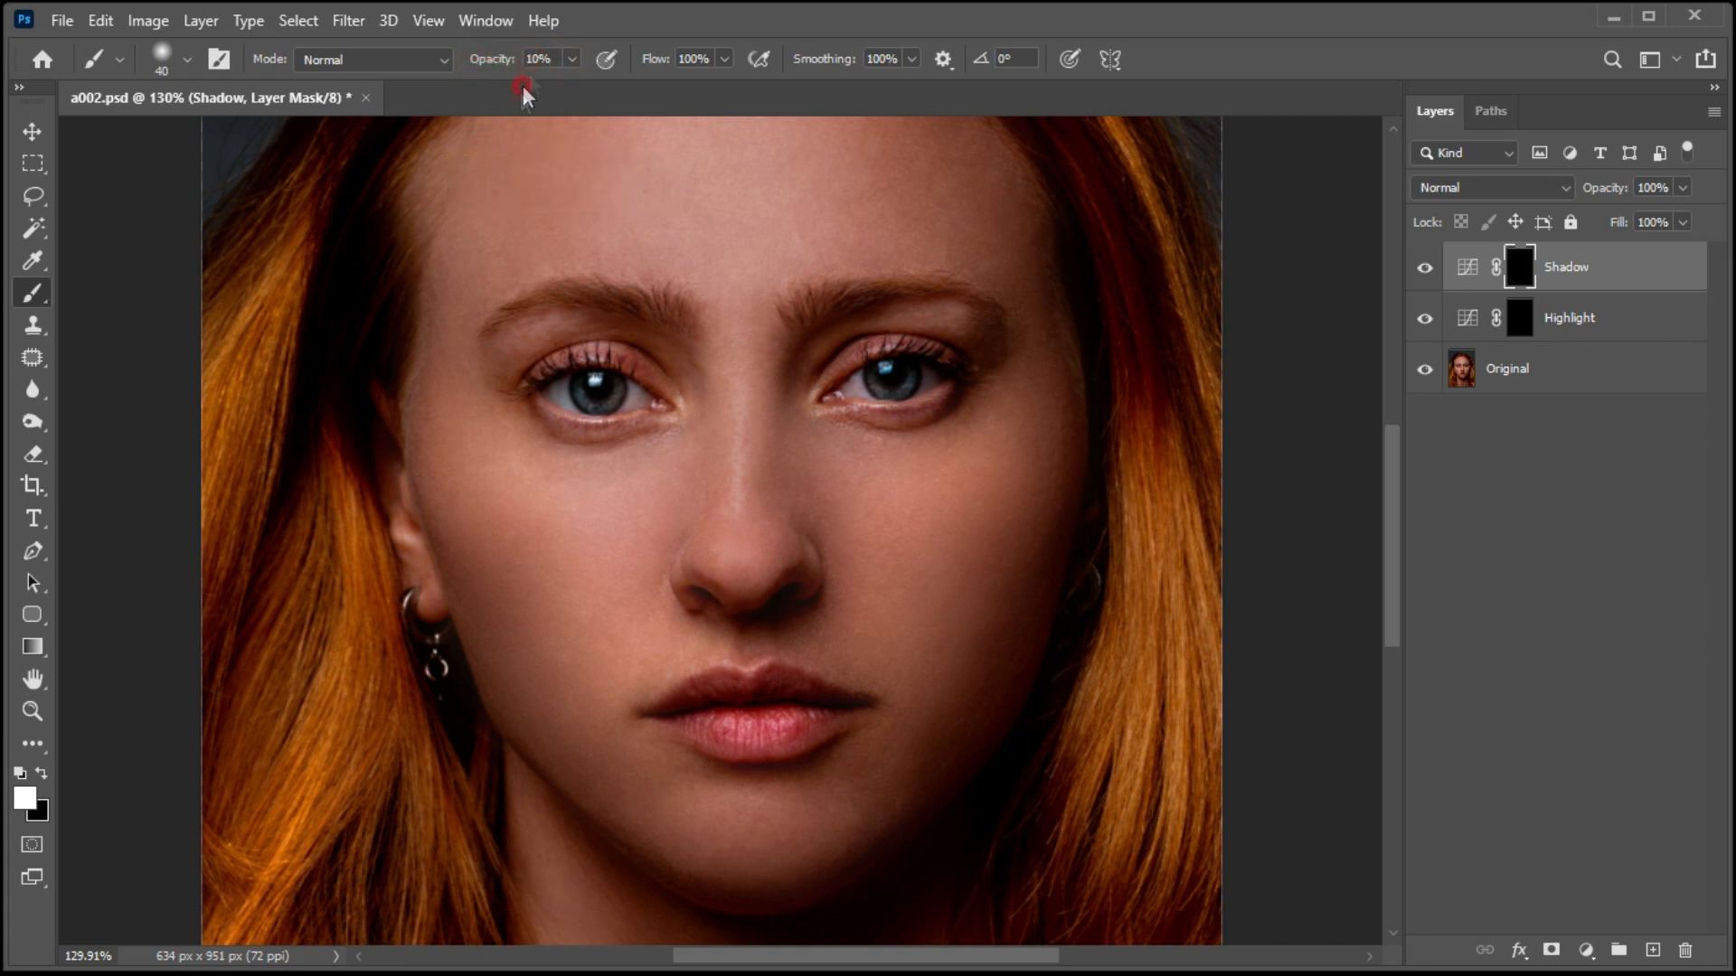
pyautogui.click(23, 797)
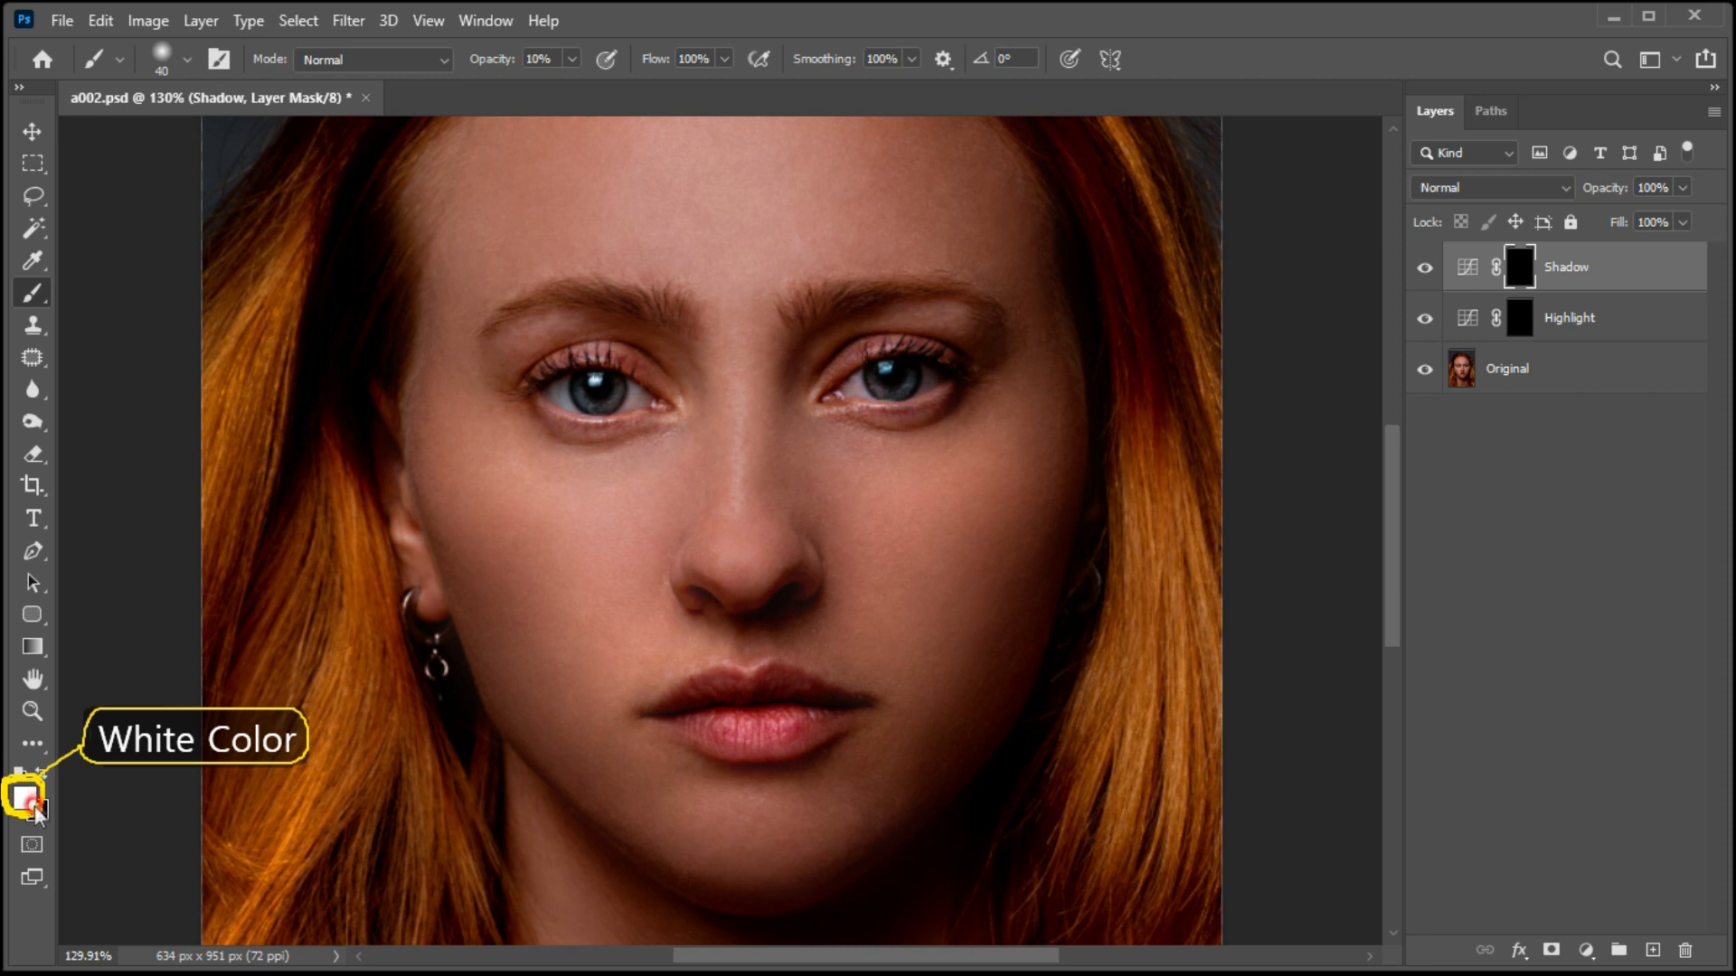
pyautogui.press(']')
pyautogui.press(']')
pyautogui.moveTo(1007, 182)
pyautogui.mouseDown()
pyautogui.moveTo(1047, 227)
pyautogui.moveTo(1013, 159)
pyautogui.moveTo(1058, 326)
pyautogui.mouseUp()
pyautogui.moveTo(1040, 557)
pyautogui.mouseDown()
pyautogui.moveTo(874, 860)
pyautogui.moveTo(1013, 723)
pyautogui.mouseUp()
pyautogui.moveTo(563, 780)
pyautogui.mouseDown()
pyautogui.moveTo(617, 844)
pyautogui.moveTo(562, 684)
pyautogui.moveTo(426, 523)
pyautogui.moveTo(426, 241)
pyautogui.moveTo(554, 673)
pyautogui.moveTo(515, 578)
pyautogui.mouseUp()
# Step: Paint the Shadow mask with a smaller brush around both eye sockets, beneath the nose and along its sides
pyautogui.press('[')
pyautogui.press('[')
pyautogui.moveTo(822, 372)
pyautogui.mouseDown()
pyautogui.moveTo(836, 350)
pyautogui.moveTo(795, 398)
pyautogui.mouseUp()
pyautogui.moveTo(676, 379)
pyautogui.mouseDown()
pyautogui.moveTo(616, 333)
pyautogui.moveTo(679, 381)
pyautogui.moveTo(652, 374)
pyautogui.mouseUp()
pyautogui.moveTo(510, 358); pyautogui.dragTo(507, 344)
pyautogui.moveTo(980, 350)
pyautogui.mouseDown()
pyautogui.moveTo(944, 405)
pyautogui.moveTo(868, 341)
pyautogui.moveTo(808, 392)
pyautogui.mouseUp()
pyautogui.moveTo(764, 624)
pyautogui.mouseDown()
pyautogui.moveTo(792, 596)
pyautogui.moveTo(748, 608)
pyautogui.moveTo(749, 629)
pyautogui.mouseUp()
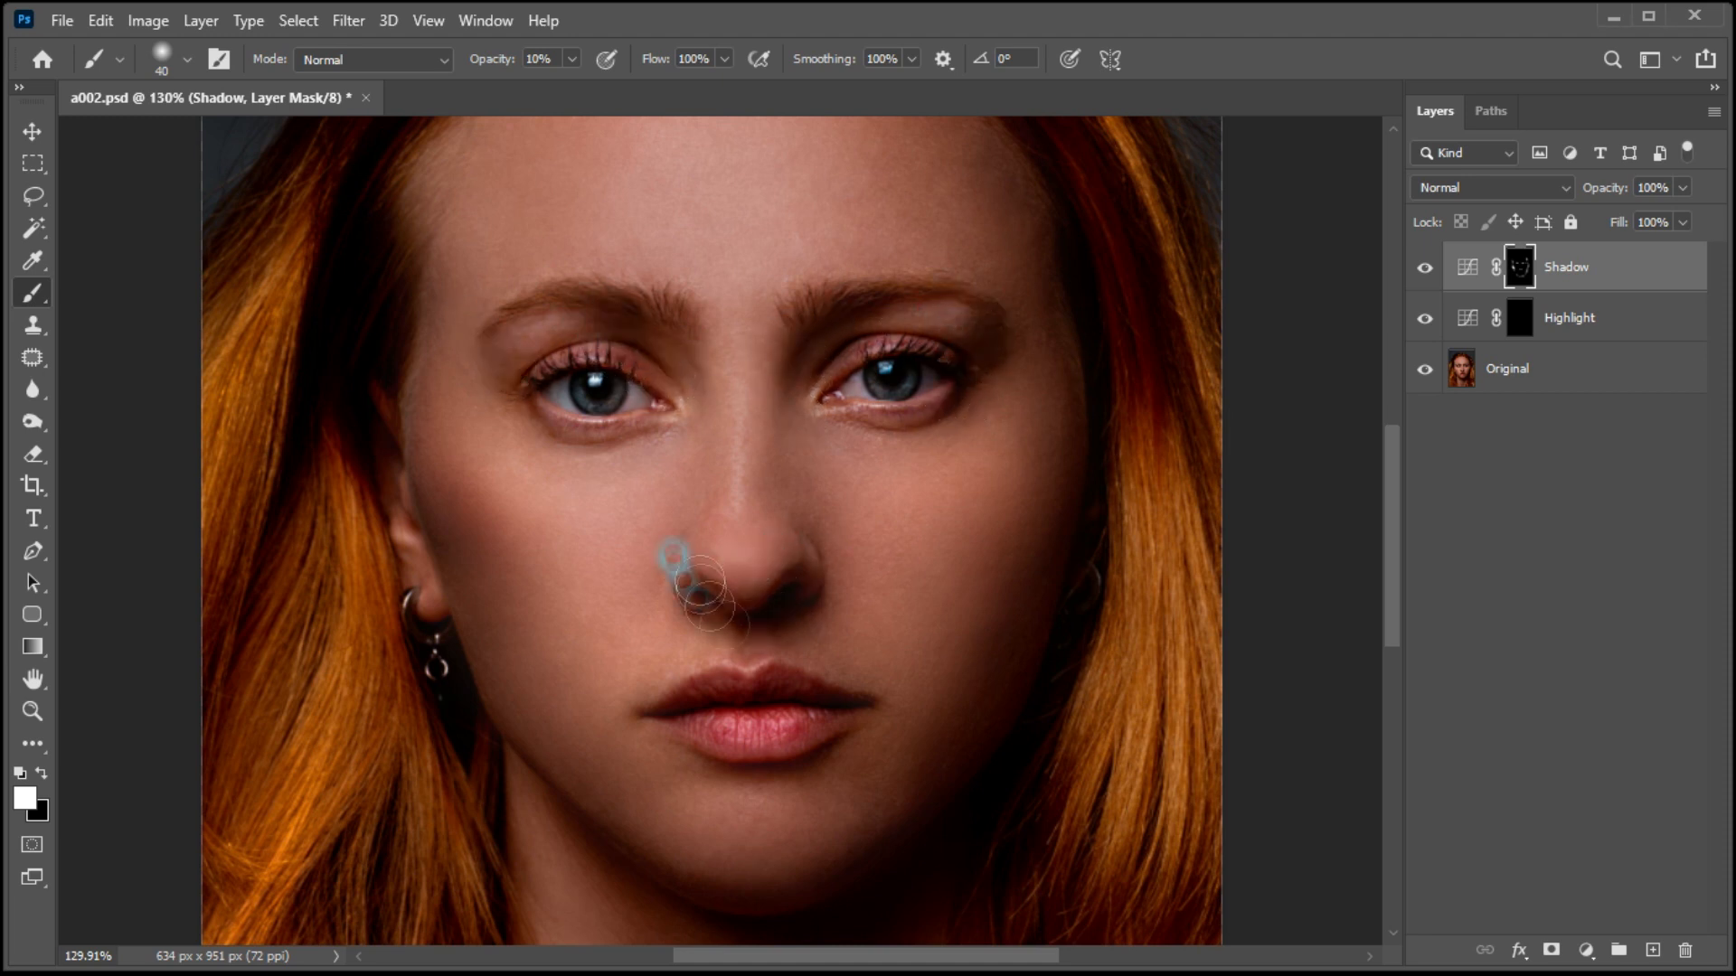
pyautogui.moveTo(779, 406); pyautogui.dragTo(802, 542)
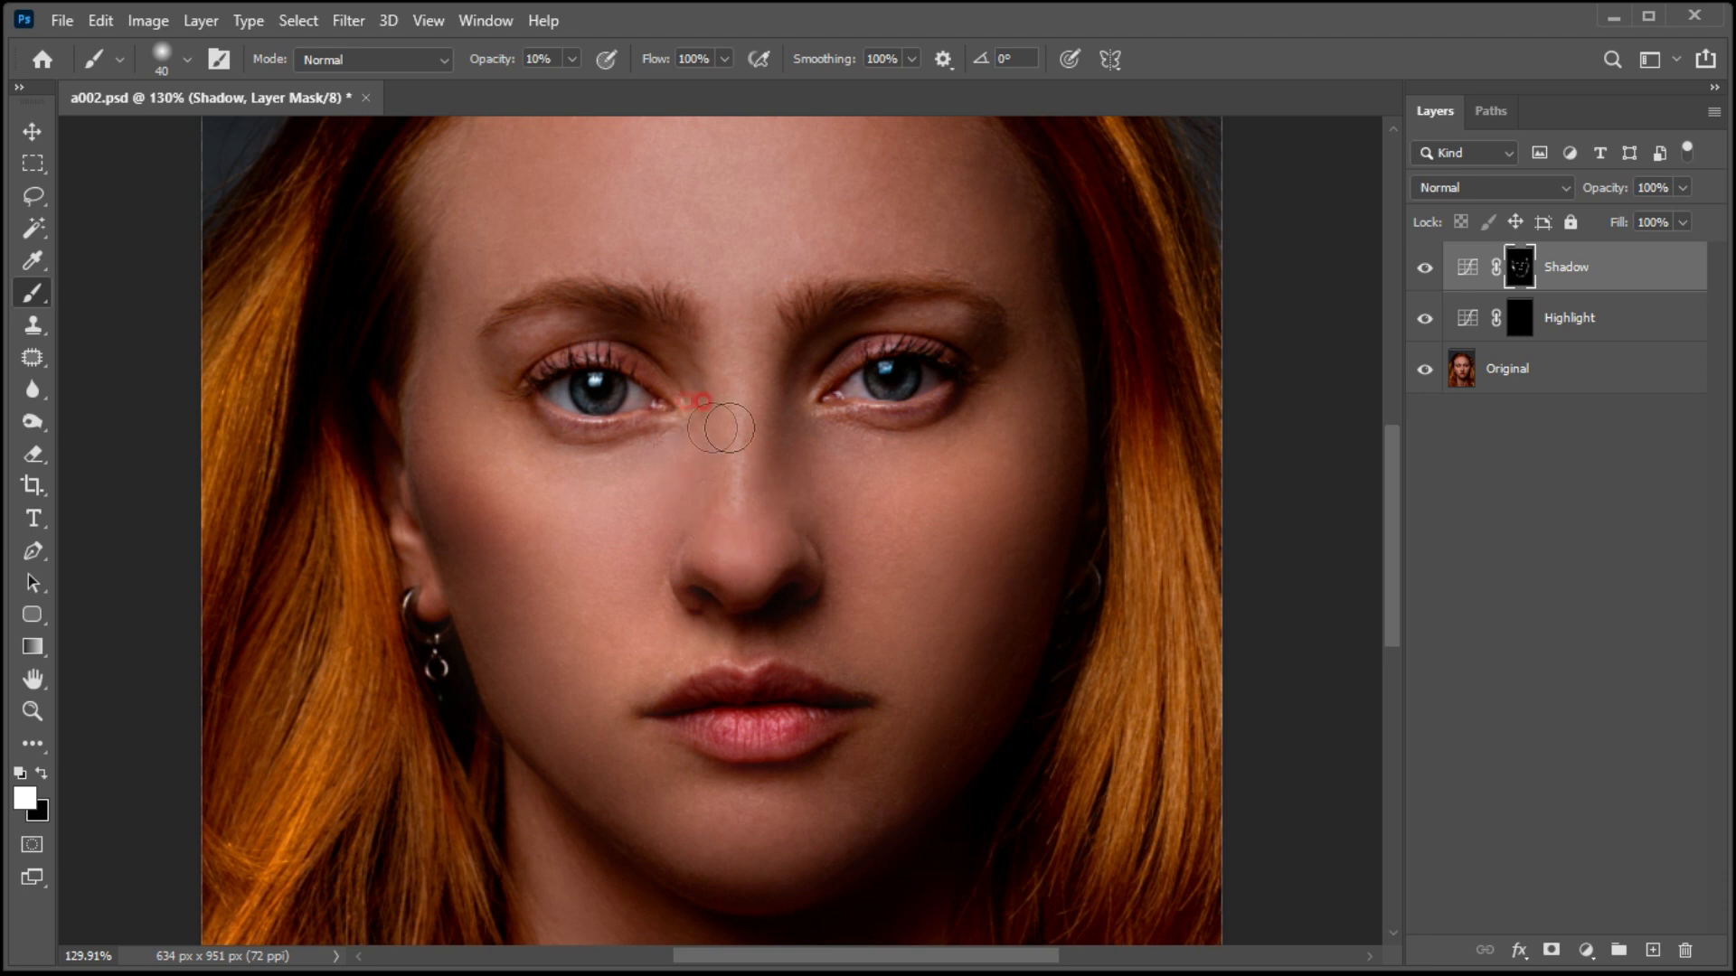
# Step: Paint white on the Highlight layer's mask under one eyebrow and, with a larger brush, across the middle of the forehead
pyautogui.click(1564, 317)
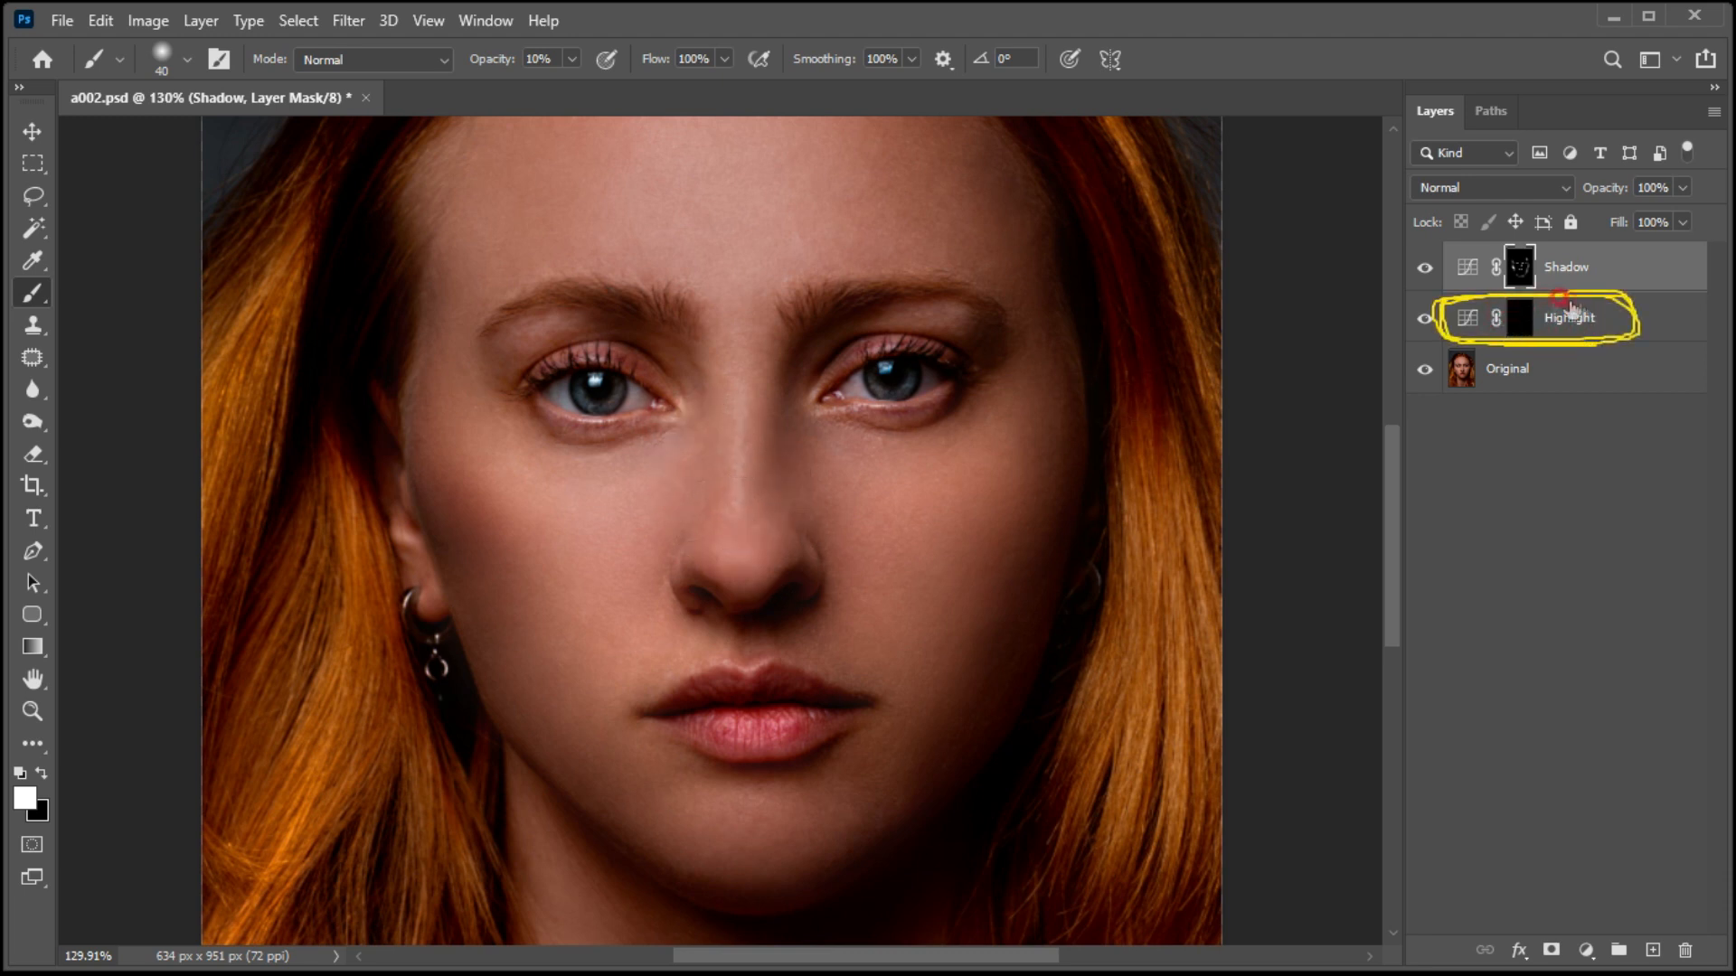
pyautogui.click(1557, 312)
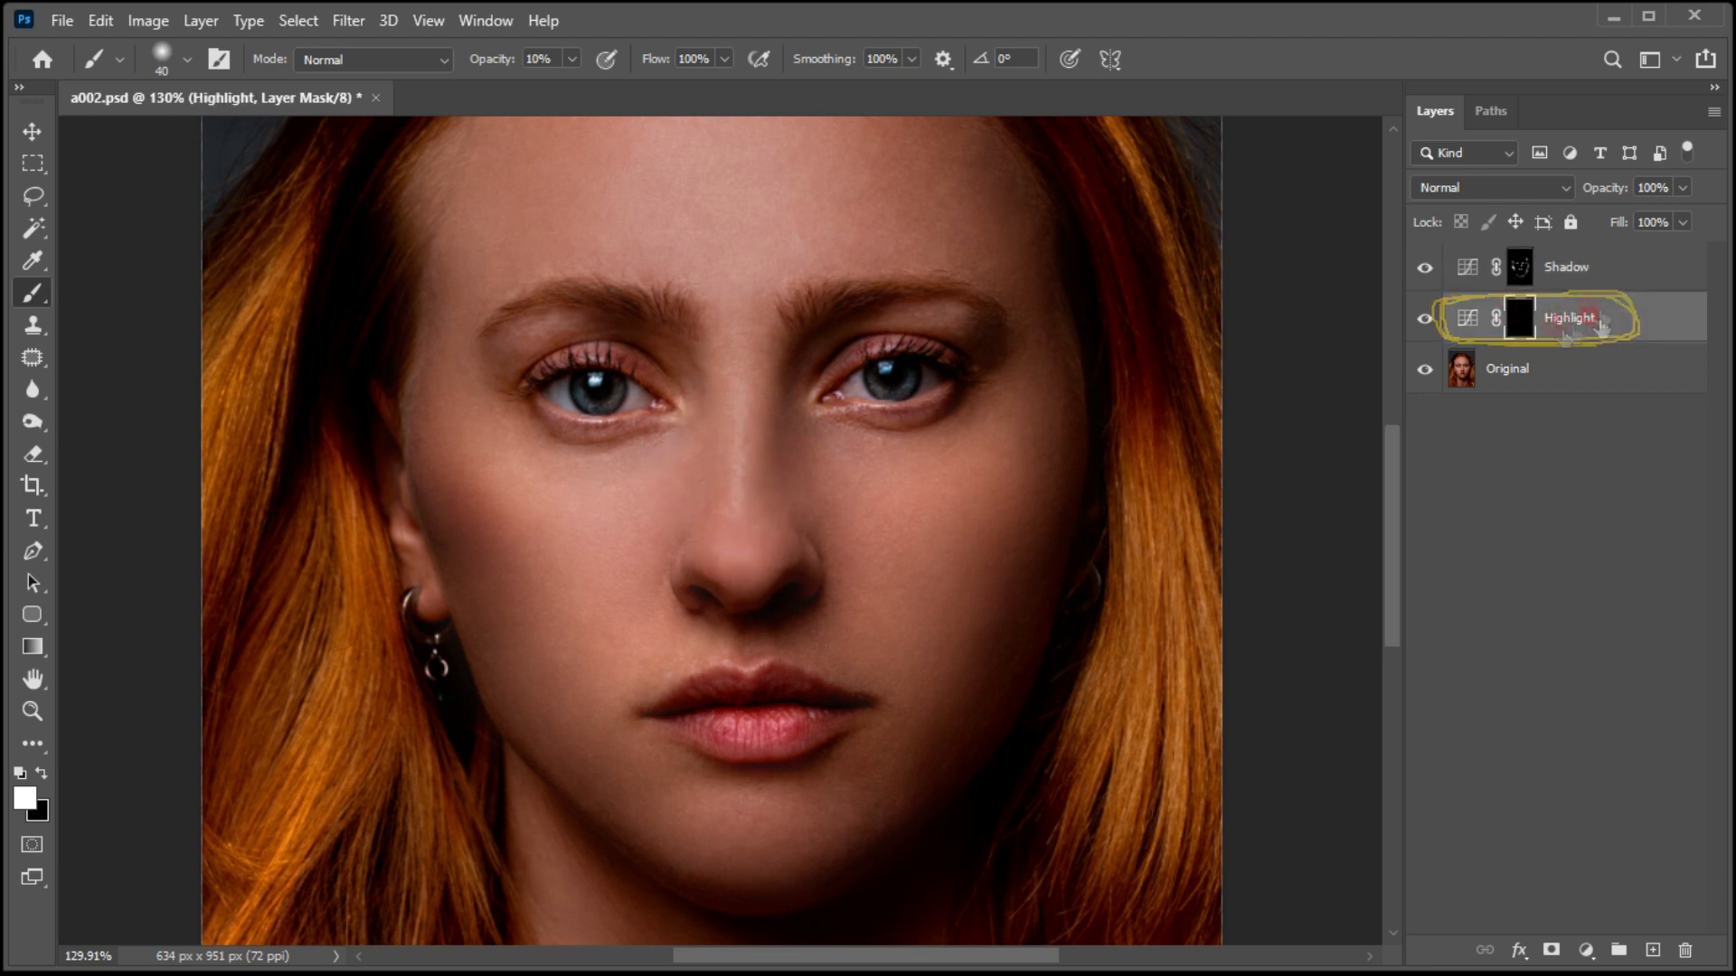
pyautogui.moveTo(943, 323); pyautogui.dragTo(938, 321)
pyautogui.press(']')
pyautogui.press(']')
pyautogui.press(']')
pyautogui.press(']')
pyautogui.press(']')
pyautogui.press(']')
pyautogui.press(']')
pyautogui.moveTo(741, 222)
pyautogui.mouseDown()
pyautogui.moveTo(728, 206)
pyautogui.moveTo(619, 258)
pyautogui.mouseUp()
# Step: Paint the Highlight mask with a reduced brush along the bridge and tip of the nose
pyautogui.press('[')
pyautogui.press('[')
pyautogui.press('[')
pyautogui.press('[')
pyautogui.press('[')
pyautogui.press('[')
pyautogui.press('[')
pyautogui.moveTo(747, 358); pyautogui.dragTo(754, 372)
pyautogui.moveTo(730, 524)
pyautogui.mouseDown()
pyautogui.moveTo(769, 566)
pyautogui.moveTo(728, 546)
pyautogui.mouseUp()
# Step: Paint the Highlight mask with a fine brush on the inner corners and upper lids of both eyes
pyautogui.press('[')
pyautogui.press('[')
pyautogui.press('[')
pyautogui.moveTo(802, 384)
pyautogui.mouseDown()
pyautogui.moveTo(856, 413)
pyautogui.moveTo(829, 403)
pyautogui.mouseUp()
pyautogui.moveTo(880, 328); pyautogui.dragTo(893, 329)
pyautogui.moveTo(945, 316); pyautogui.dragTo(927, 309)
pyautogui.moveTo(665, 384); pyautogui.dragTo(678, 410)
pyautogui.moveTo(568, 333)
pyautogui.mouseDown()
pyautogui.moveTo(531, 350)
pyautogui.moveTo(546, 314)
pyautogui.mouseUp()
pyautogui.moveTo(589, 345); pyautogui.dragTo(599, 346)
pyautogui.moveTo(667, 404); pyautogui.dragTo(673, 411)
# Step: Paint the Highlight mask with an enlarged brush over both cheeks and the mouth area
pyautogui.press(']')
pyautogui.press(']')
pyautogui.press(']')
pyautogui.press(']')
pyautogui.press(']')
pyautogui.press(']')
pyautogui.press(']')
pyautogui.press(']')
pyautogui.moveTo(583, 498)
pyautogui.mouseDown()
pyautogui.moveTo(596, 473)
pyautogui.moveTo(484, 499)
pyautogui.moveTo(601, 606)
pyautogui.mouseUp()
pyautogui.moveTo(909, 470)
pyautogui.mouseDown()
pyautogui.moveTo(939, 452)
pyautogui.moveTo(905, 539)
pyautogui.moveTo(999, 502)
pyautogui.moveTo(967, 514)
pyautogui.mouseUp()
pyautogui.moveTo(715, 719)
pyautogui.mouseDown()
pyautogui.moveTo(773, 716)
pyautogui.moveTo(755, 662)
pyautogui.moveTo(783, 669)
pyautogui.mouseUp()
# Step: Paint the Highlight mask with a smaller brush beneath the lower lip and from the upper lip up along the nose
pyautogui.press('[')
pyautogui.press('[')
pyautogui.moveTo(747, 776)
pyautogui.mouseDown()
pyautogui.moveTo(778, 826)
pyautogui.moveTo(716, 803)
pyautogui.moveTo(765, 783)
pyautogui.moveTo(825, 813)
pyautogui.moveTo(717, 759)
pyautogui.mouseUp()
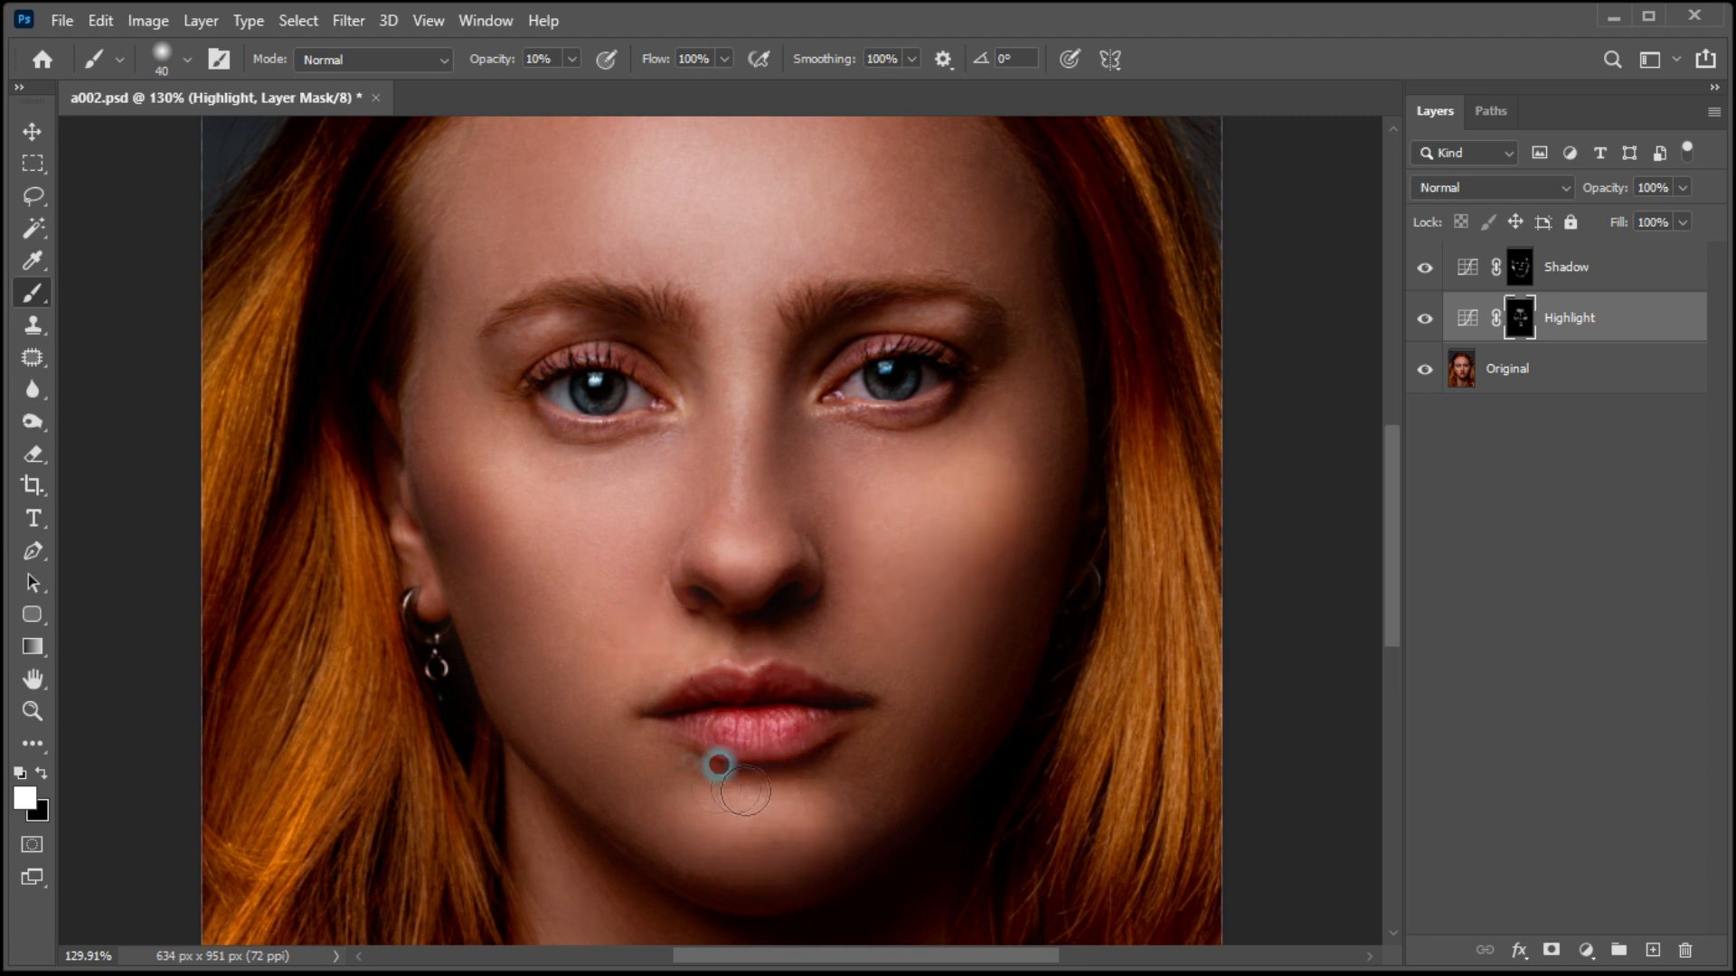
pyautogui.press(']')
pyautogui.press(']')
pyautogui.press(']')
pyautogui.press(']')
pyautogui.press('[')
pyautogui.press('[')
pyautogui.press('[')
pyautogui.press('[')
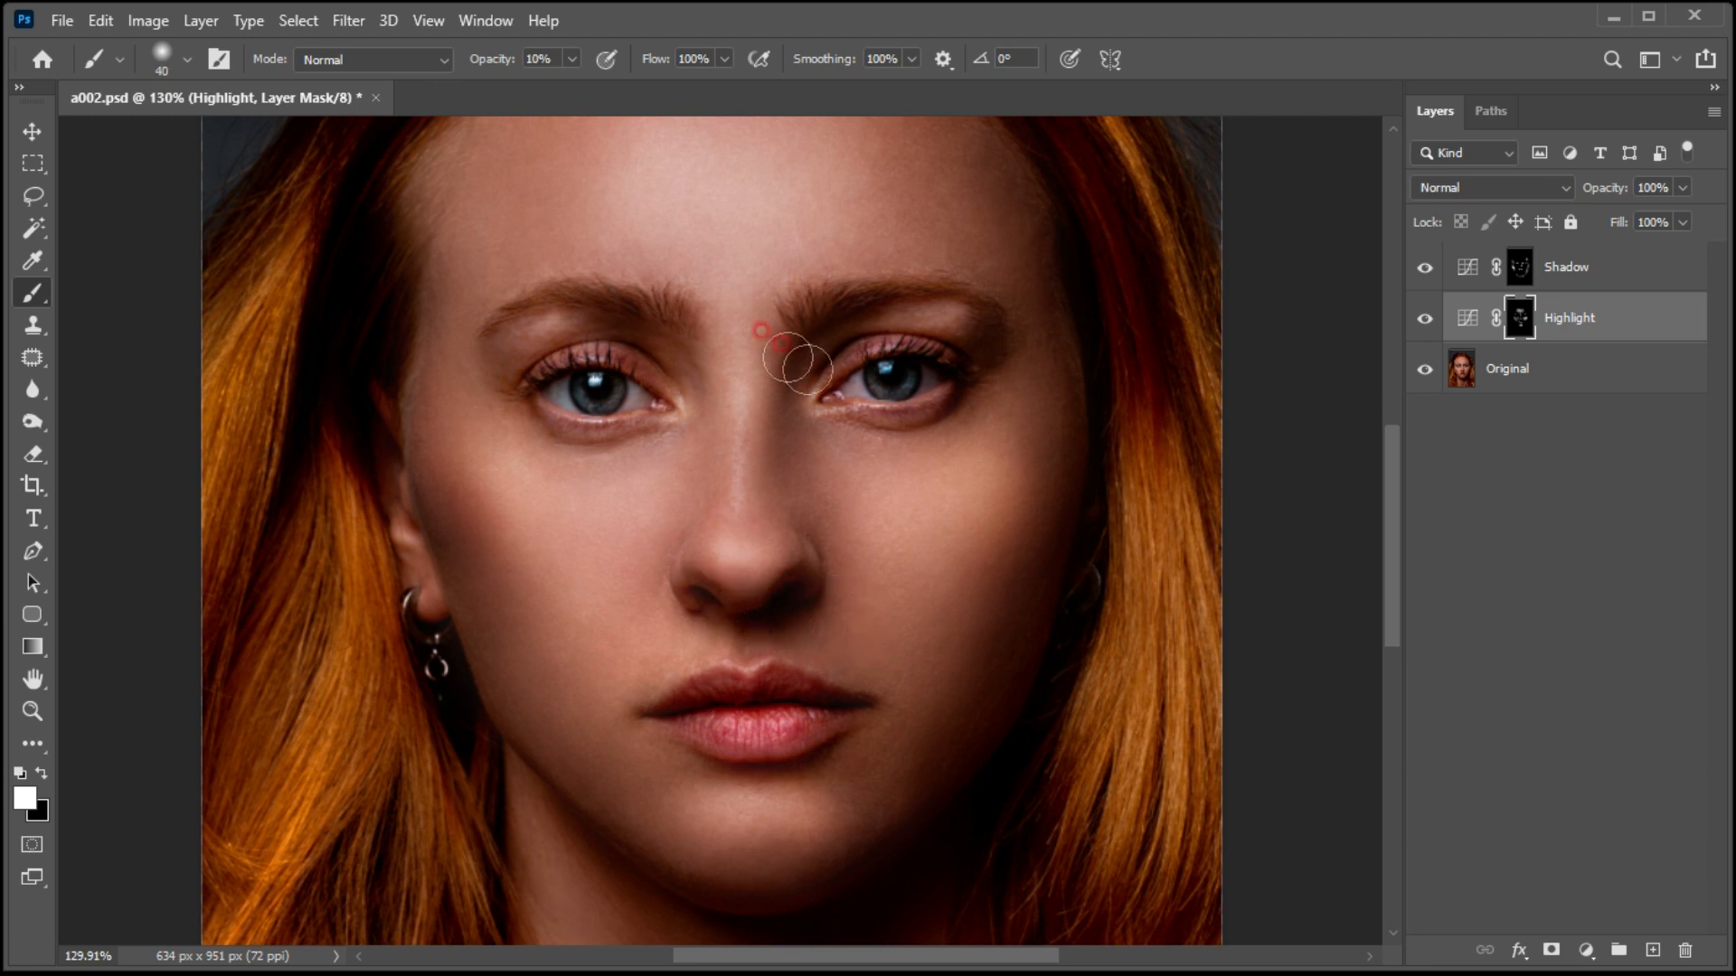
pyautogui.moveTo(799, 634)
pyautogui.mouseDown()
pyautogui.moveTo(734, 617)
pyautogui.moveTo(689, 434)
pyautogui.mouseUp()
# Step: Compare the portrait before and after retouching by repeatedly showing only the Original layer and restoring the others
pyautogui.keyDown('alt'); pyautogui.click(1422, 370); pyautogui.keyUp('alt')
pyautogui.keyDown('alt'); pyautogui.click(1423, 370); pyautogui.keyUp('alt')
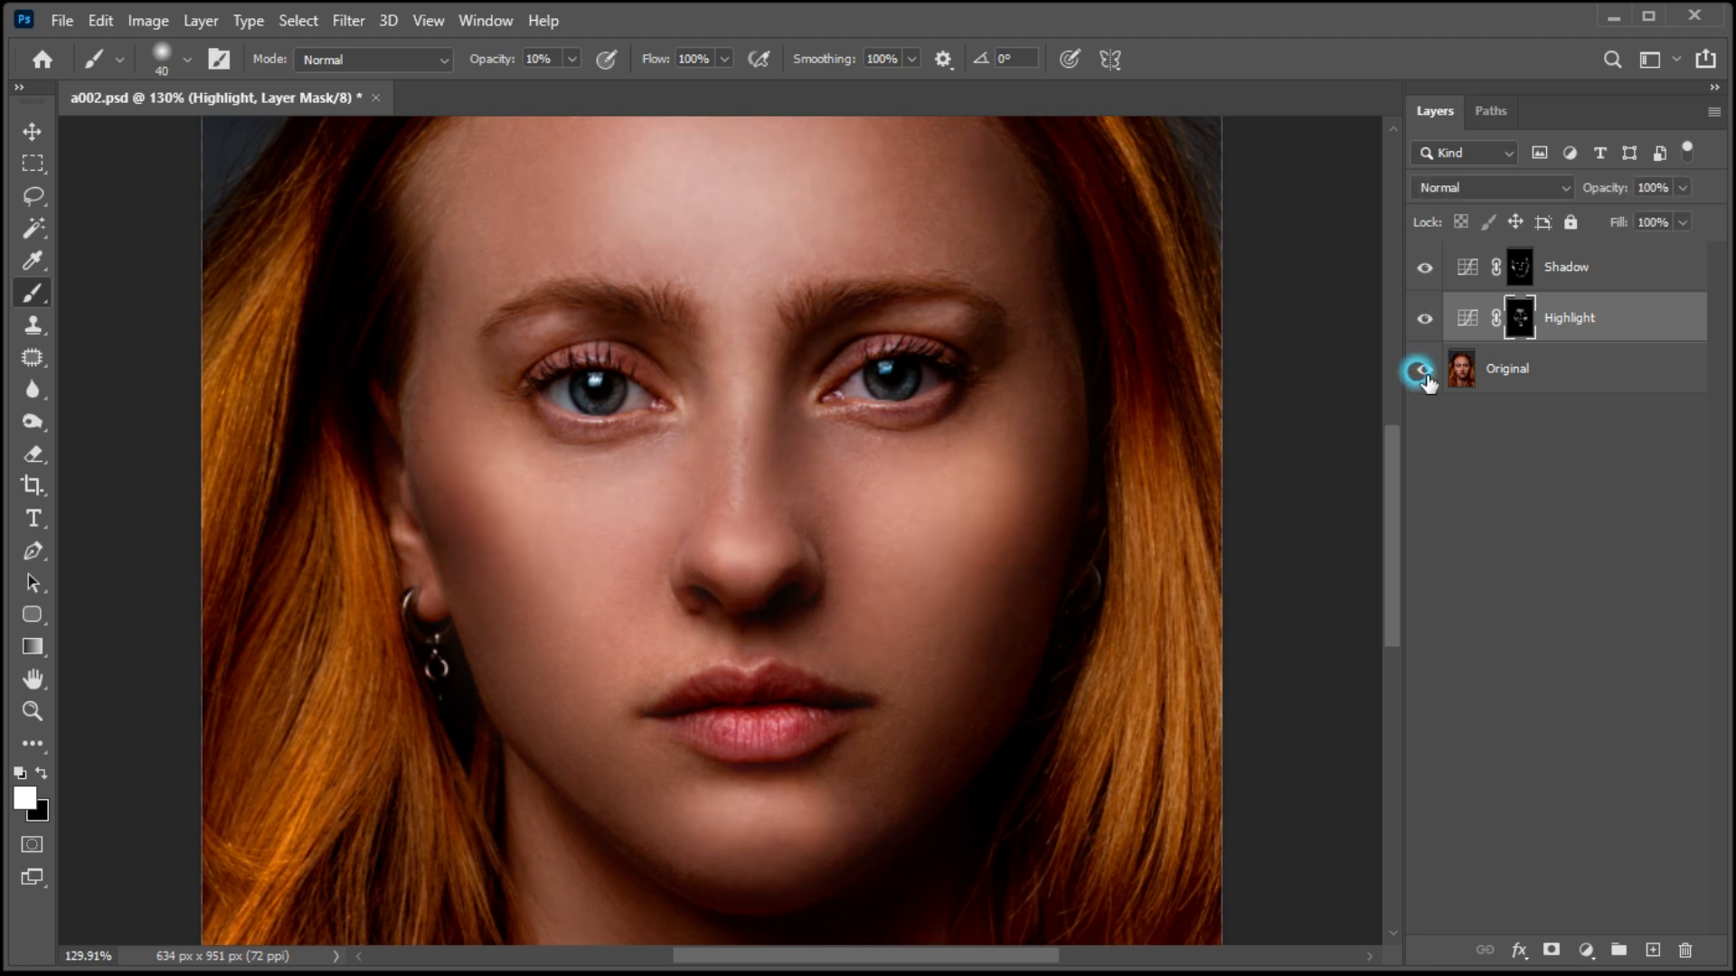
pyautogui.keyDown('alt'); pyautogui.click(1422, 371); pyautogui.keyUp('alt')
pyautogui.keyDown('alt'); pyautogui.click(1423, 371); pyautogui.keyUp('alt')
pyautogui.keyDown('alt'); pyautogui.click(1422, 371); pyautogui.keyUp('alt')
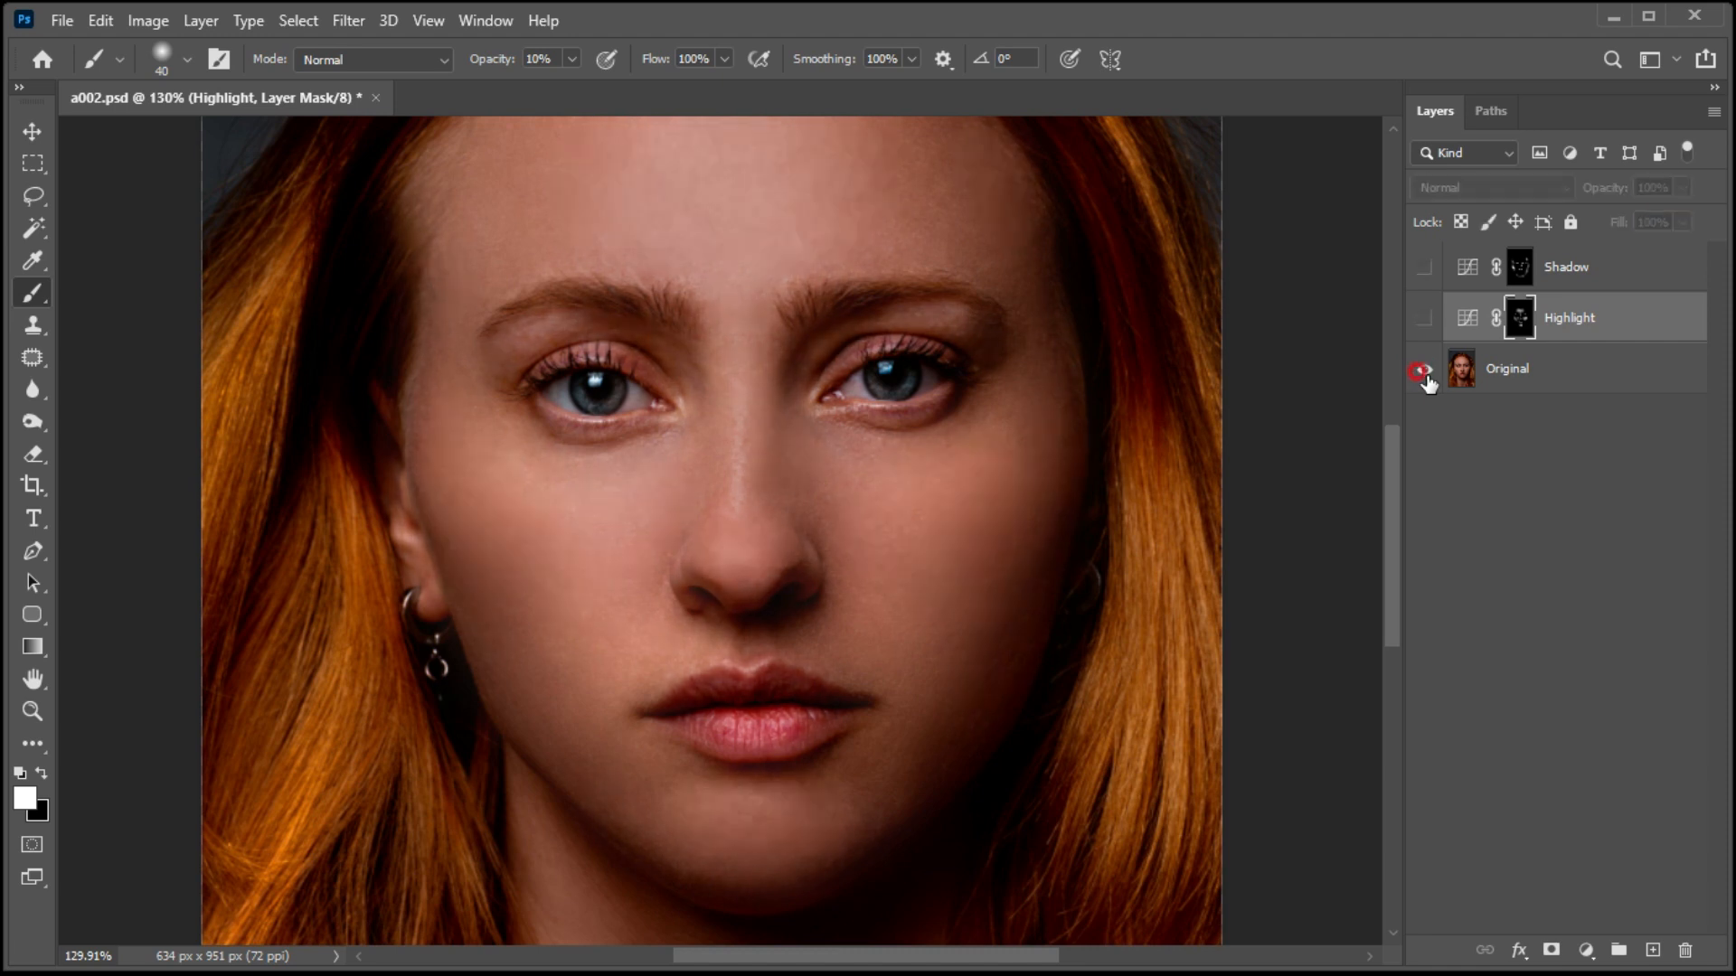
pyautogui.keyDown('alt'); pyautogui.click(1422, 371); pyautogui.keyUp('alt')
pyautogui.keyDown('alt'); pyautogui.click(1422, 371); pyautogui.keyUp('alt')
pyautogui.keyDown('alt'); pyautogui.click(1422, 370); pyautogui.keyUp('alt')
pyautogui.keyDown('alt'); pyautogui.click(1423, 371); pyautogui.keyUp('alt')
pyautogui.keyDown('alt'); pyautogui.click(1422, 370); pyautogui.keyUp('alt')
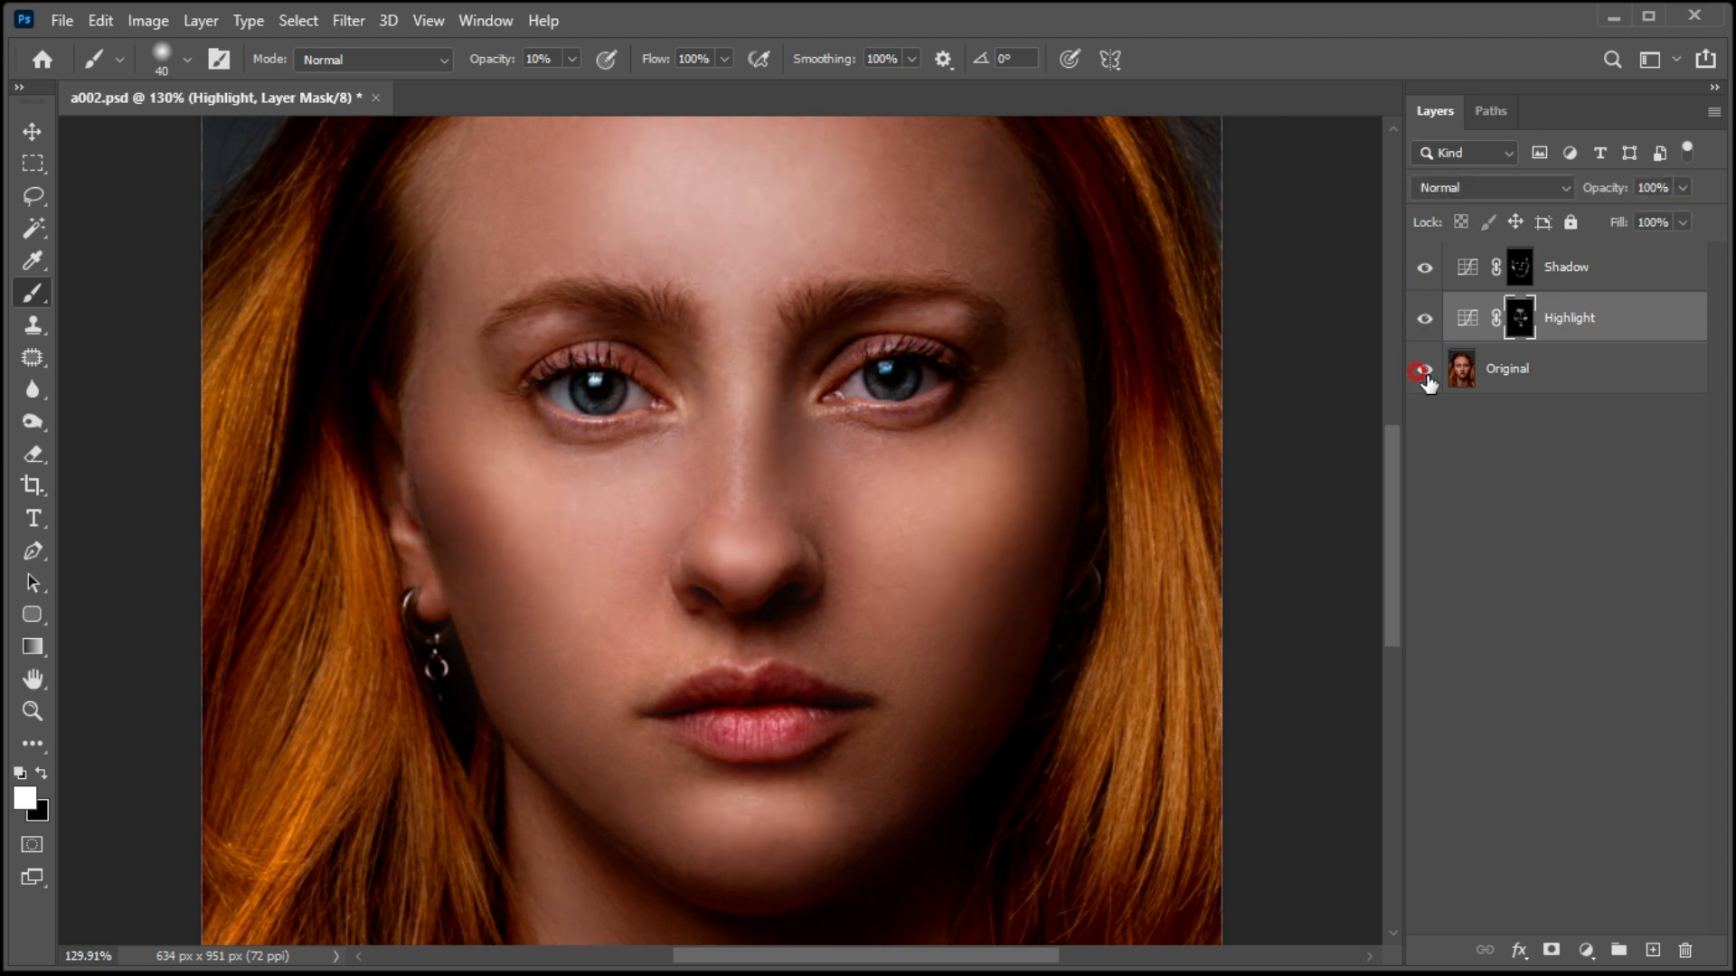
pyautogui.keyDown('alt'); pyautogui.click(1422, 371); pyautogui.keyUp('alt')
pyautogui.keyDown('alt'); pyautogui.click(1422, 371); pyautogui.keyUp('alt')
pyautogui.keyDown('alt'); pyautogui.click(1422, 371); pyautogui.keyUp('alt')
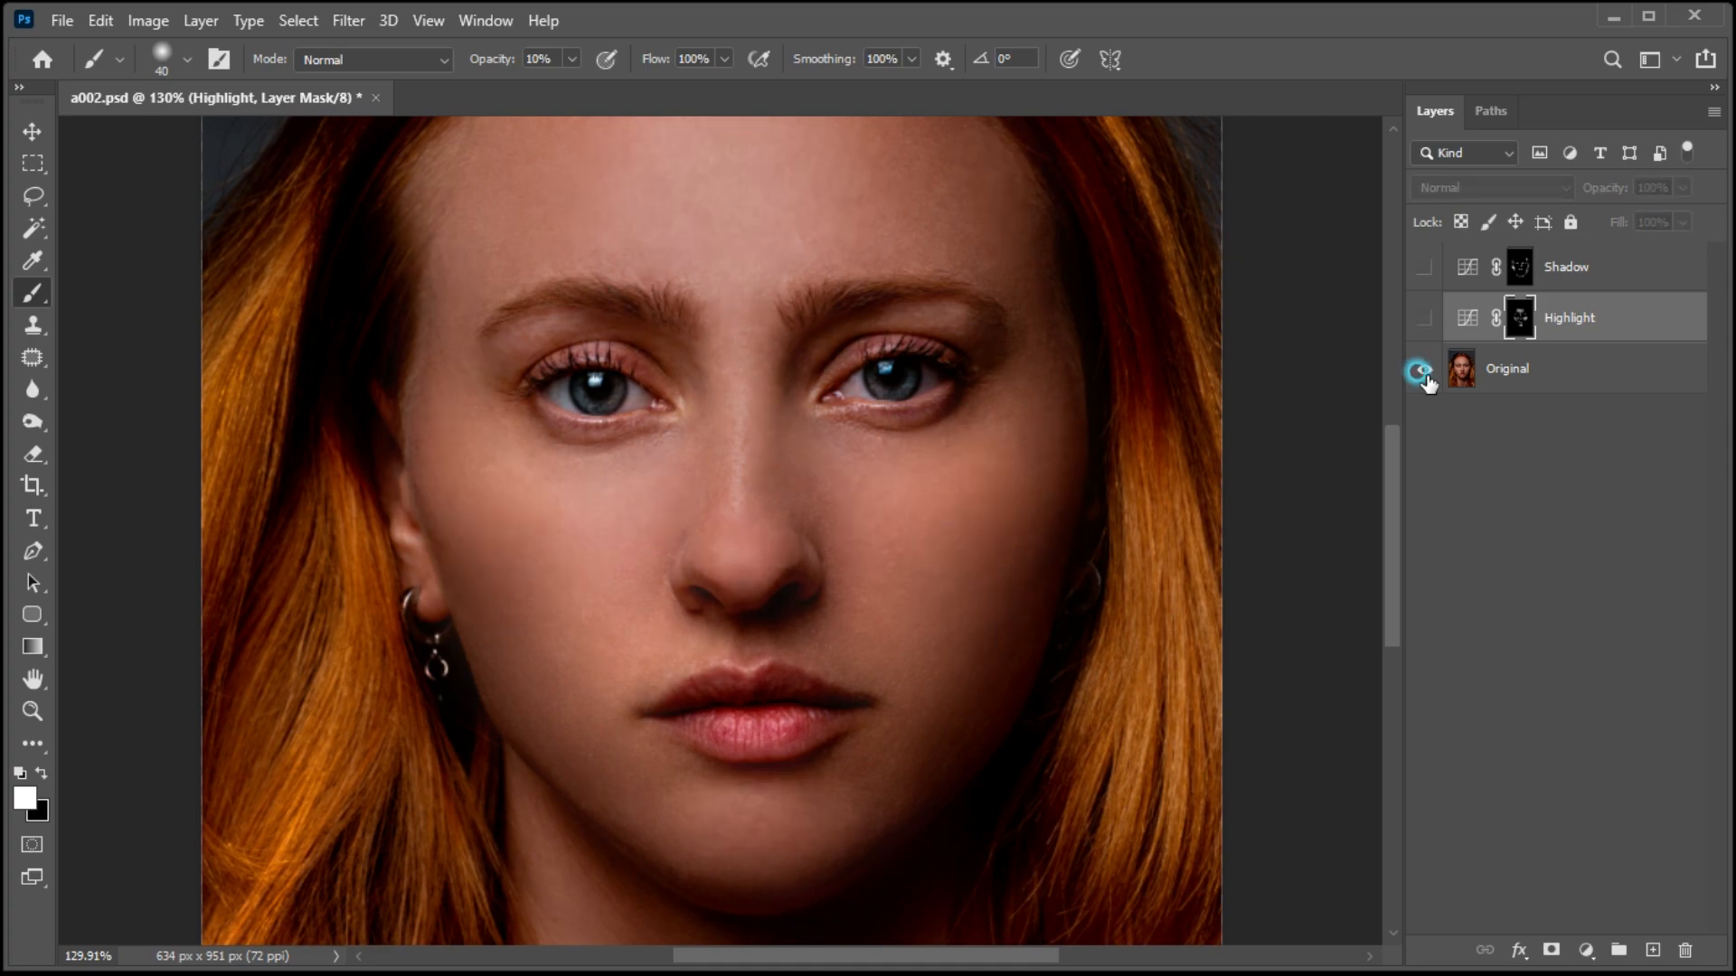
pyautogui.keyDown('alt'); pyautogui.click(1422, 370); pyautogui.keyUp('alt')
pyautogui.keyDown('alt'); pyautogui.click(1422, 370); pyautogui.keyUp('alt')
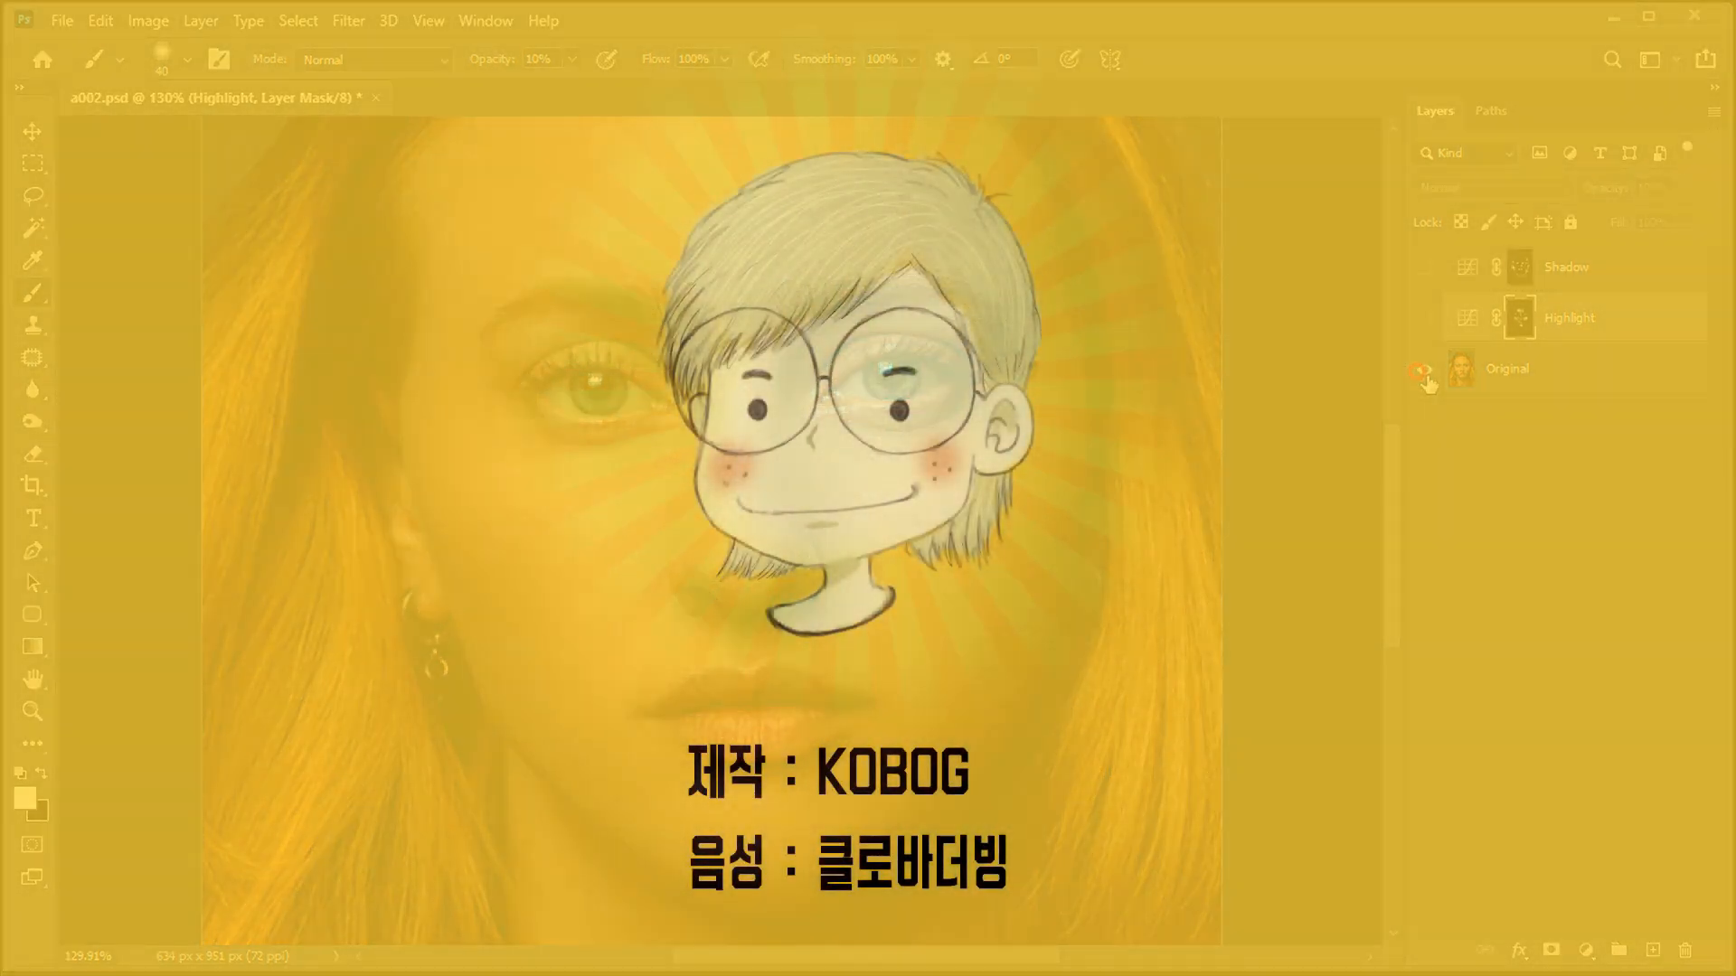